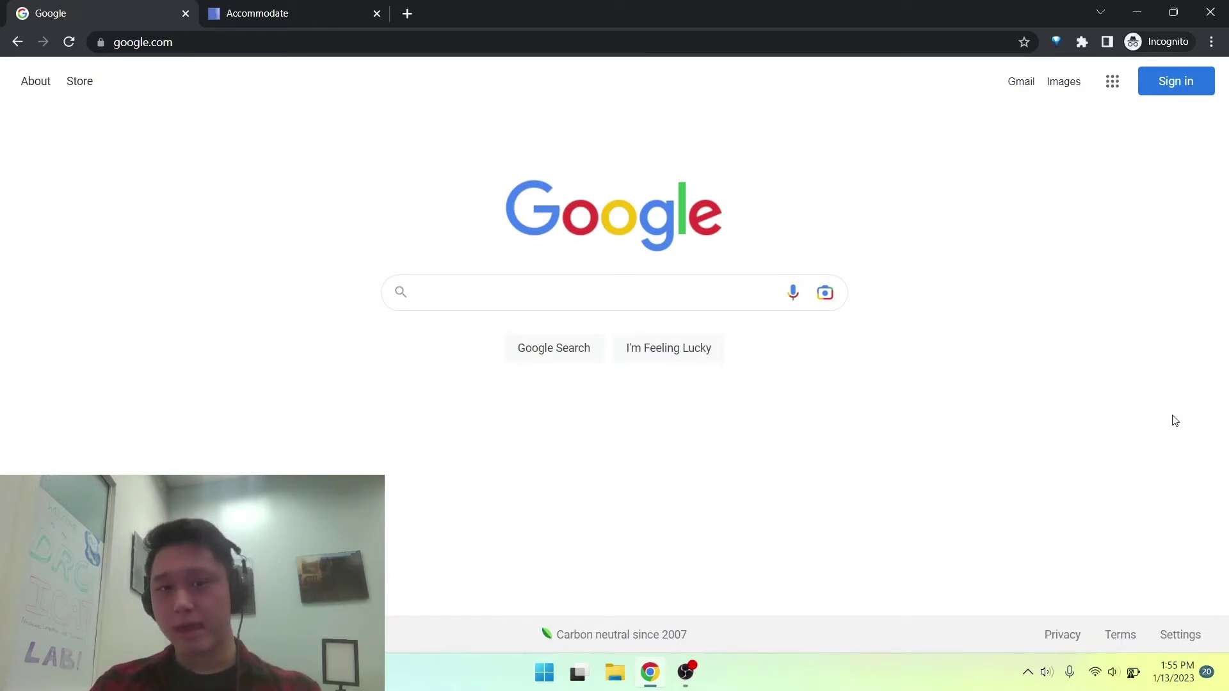
Search Google for 'ucsc accommodate'.
{"action": "left_click", "coordinate": [732, 290]}
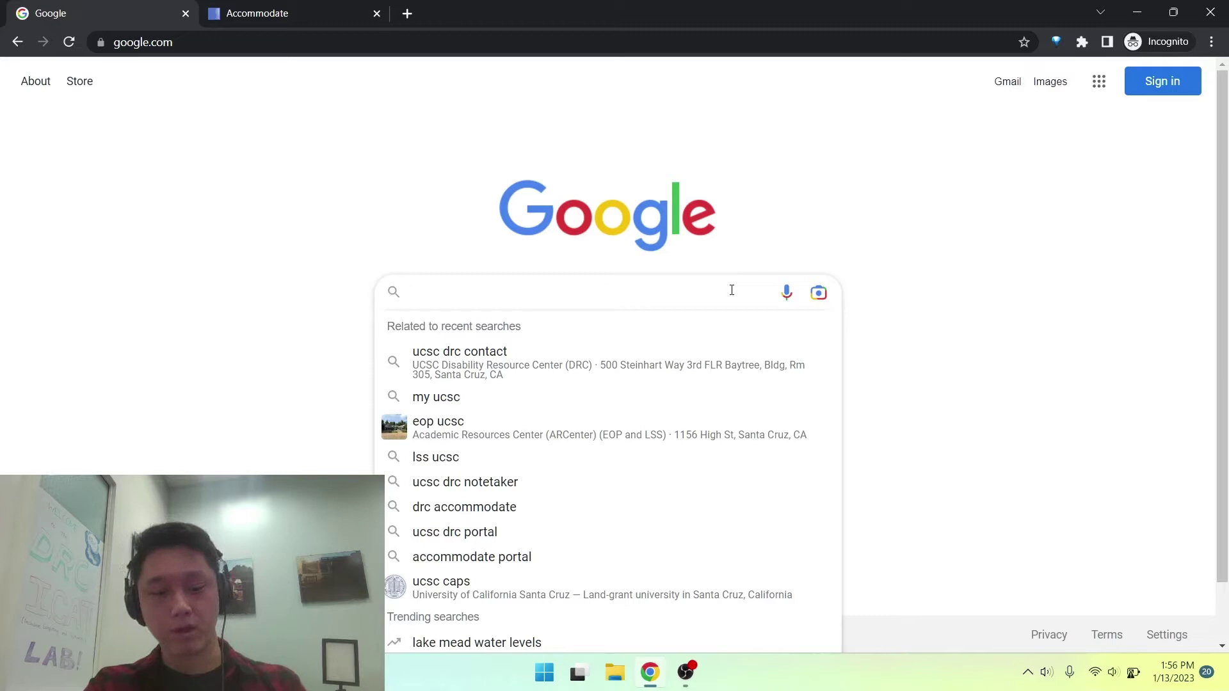
{"action": "type", "text": "ucsc"}
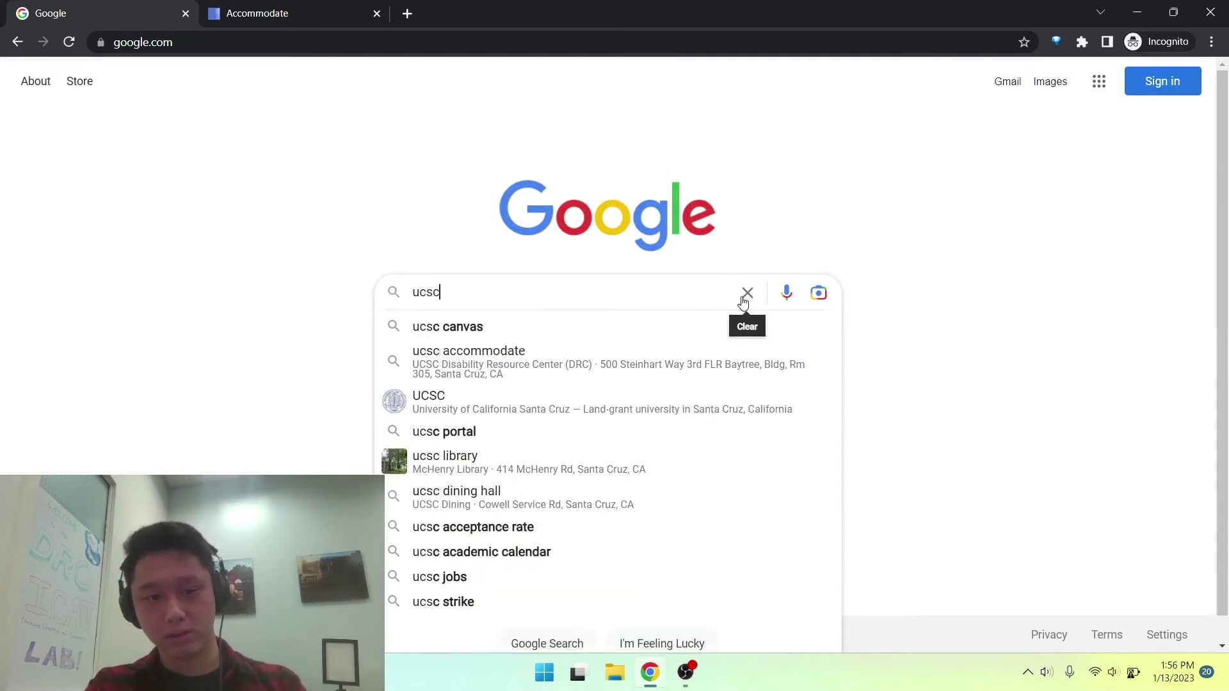
{"action": "type", "text": " accommodate"}
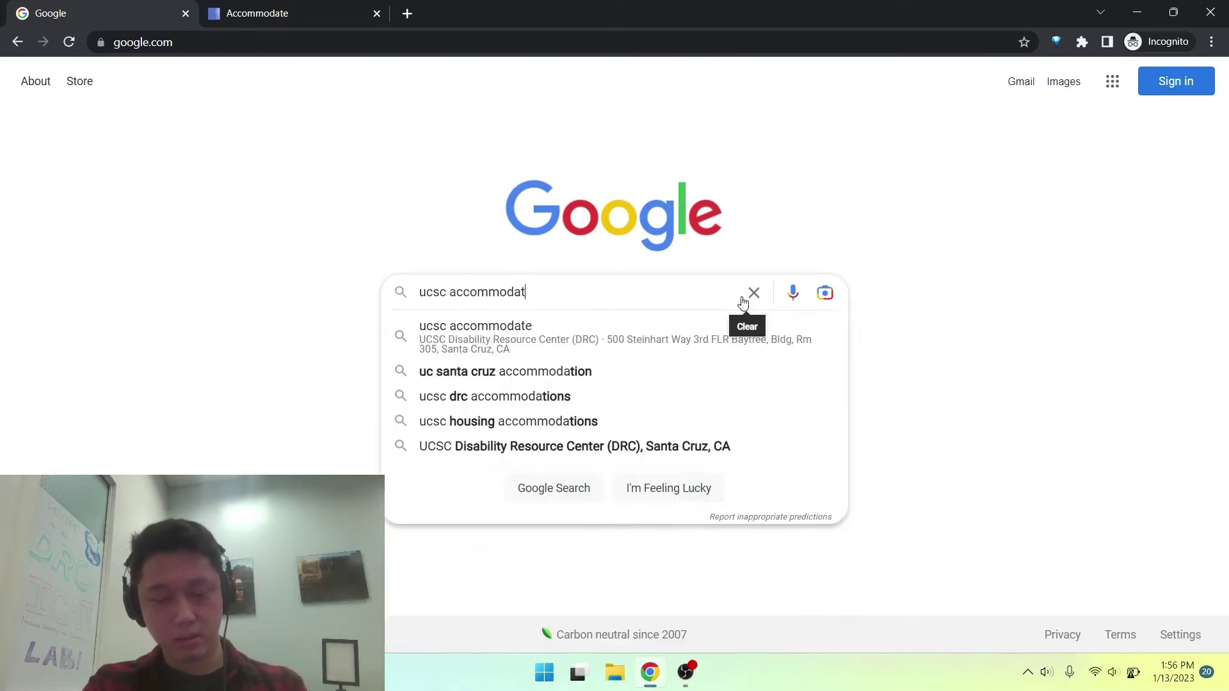
{"action": "key", "text": "Return"}
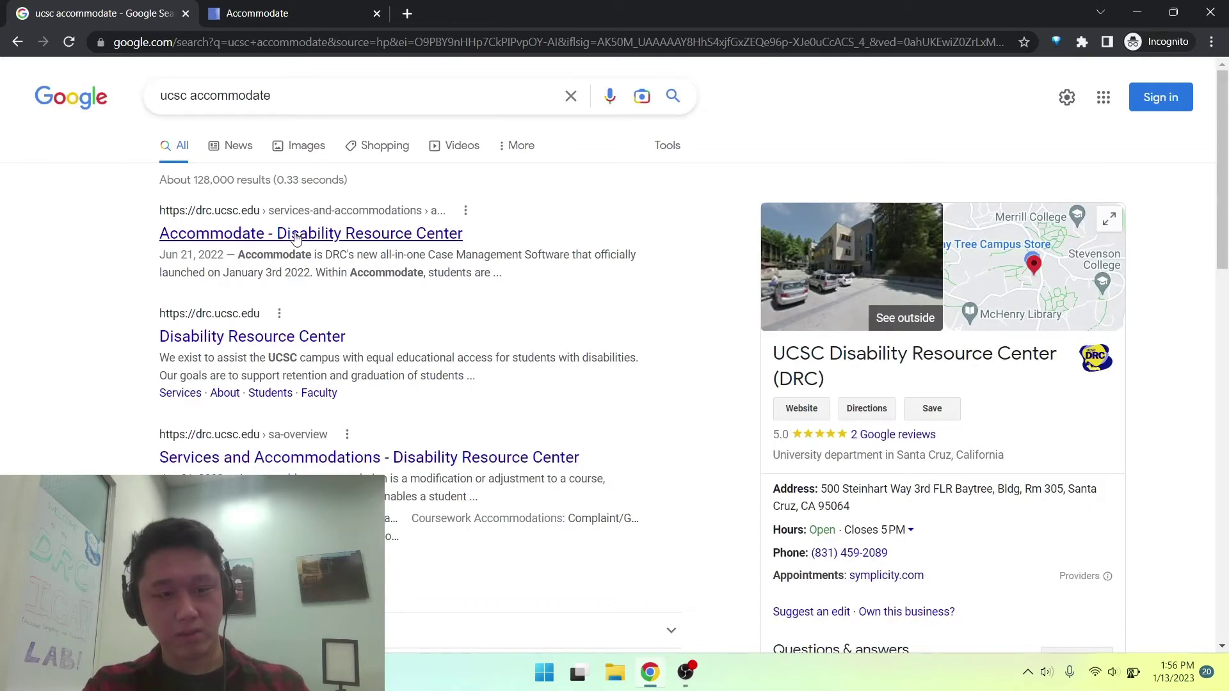
Open the first result, the DRC Accommodate page, down to its Student and Faculty Login section.
{"action": "right_click", "coordinate": [297, 237]}
{"action": "left_click", "coordinate": [297, 237]}
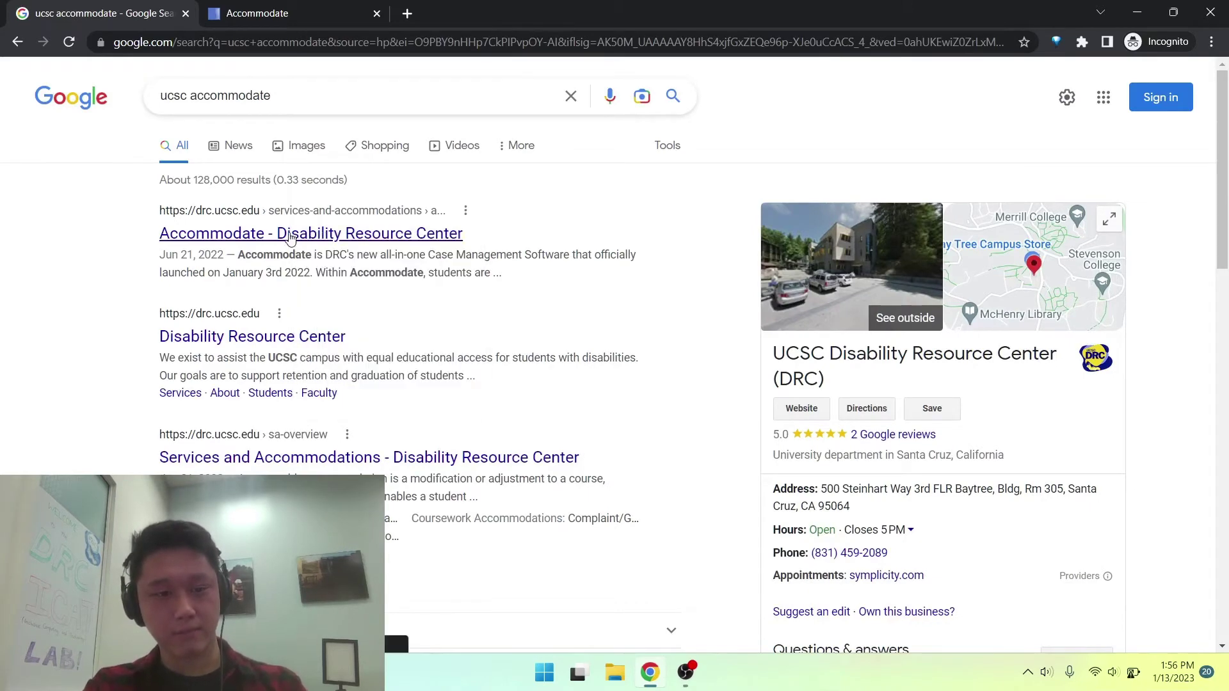
{"action": "left_click", "coordinate": [297, 237]}
{"action": "scroll", "coordinate": [629, 485], "scroll_direction": "down", "scroll_amount": 5}
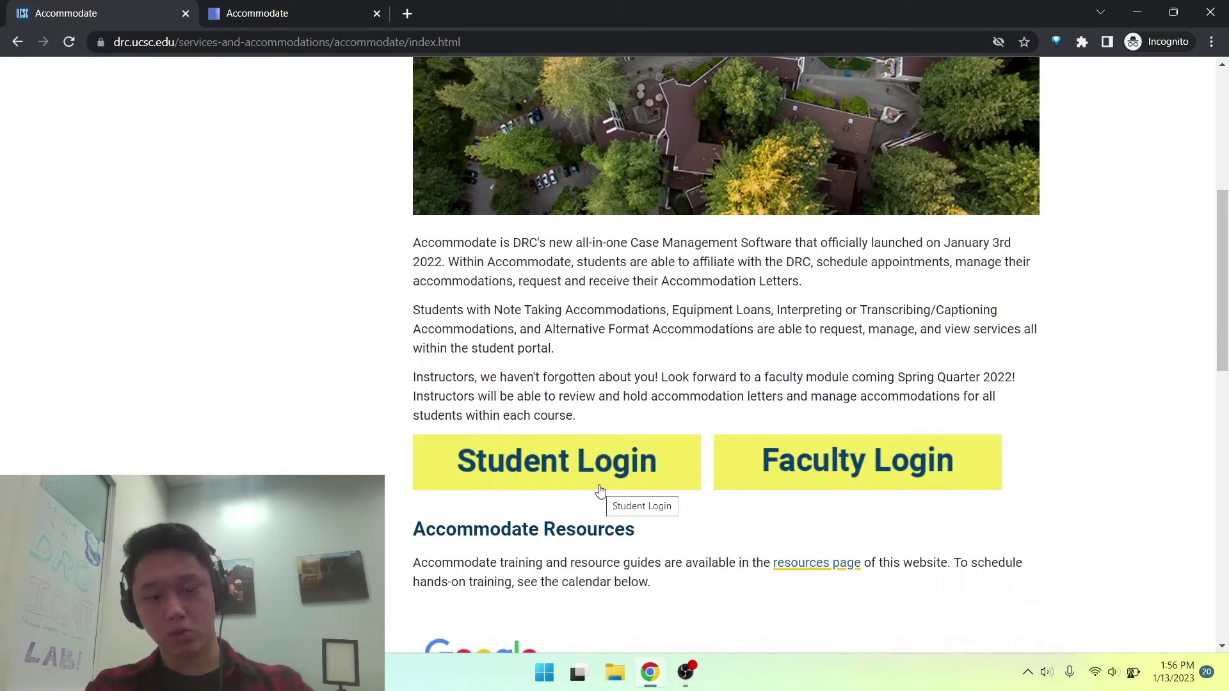
Close the DRC tab and show the Student Entered requests under Accommodation > Alternative Format.
{"action": "left_click", "coordinate": [186, 14]}
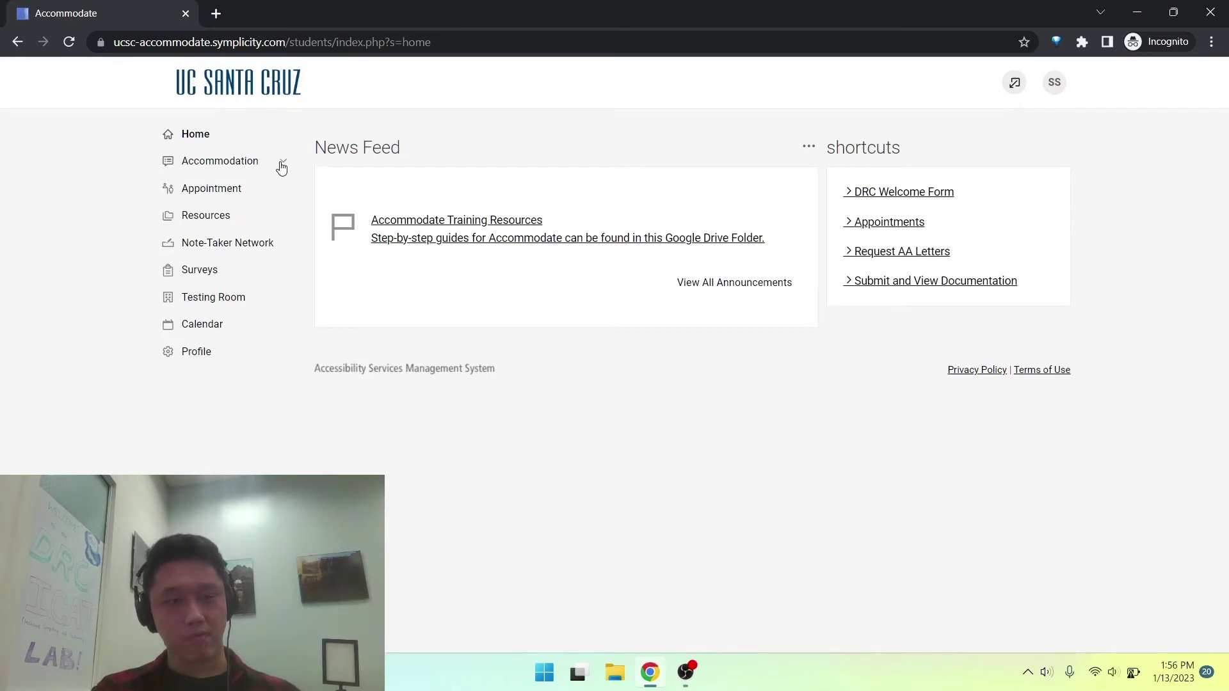
{"action": "left_click", "coordinate": [282, 167]}
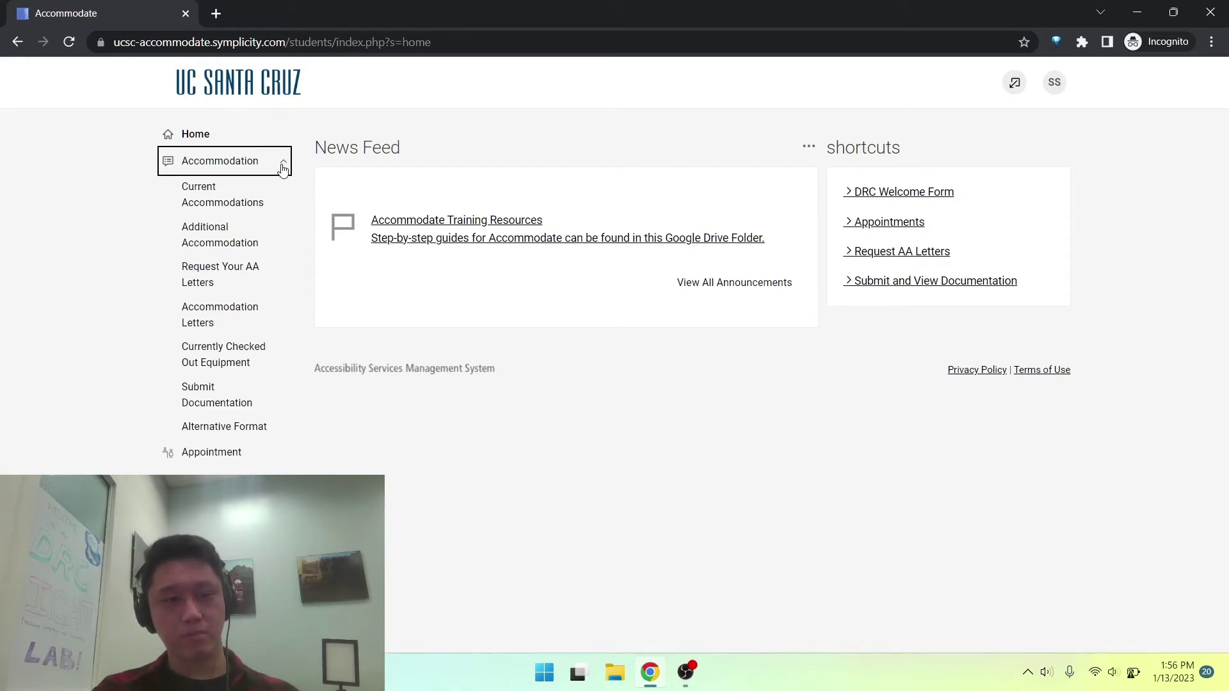
{"action": "left_click", "coordinate": [195, 433]}
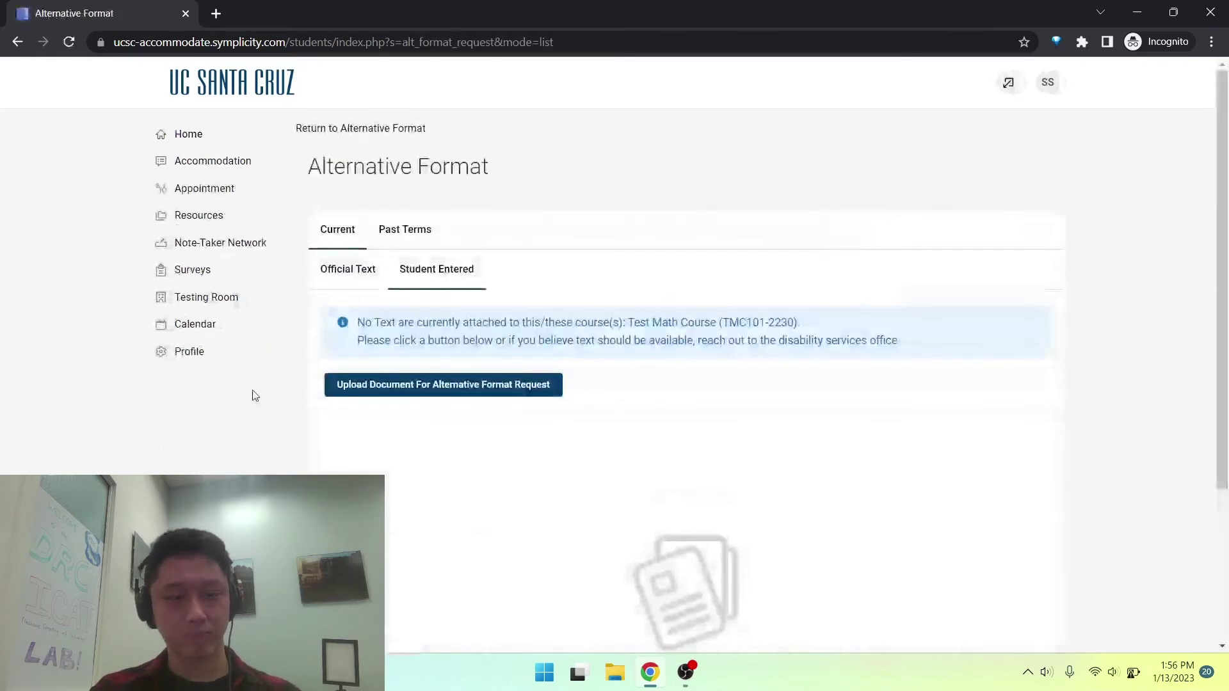
{"action": "left_click", "coordinate": [324, 286]}
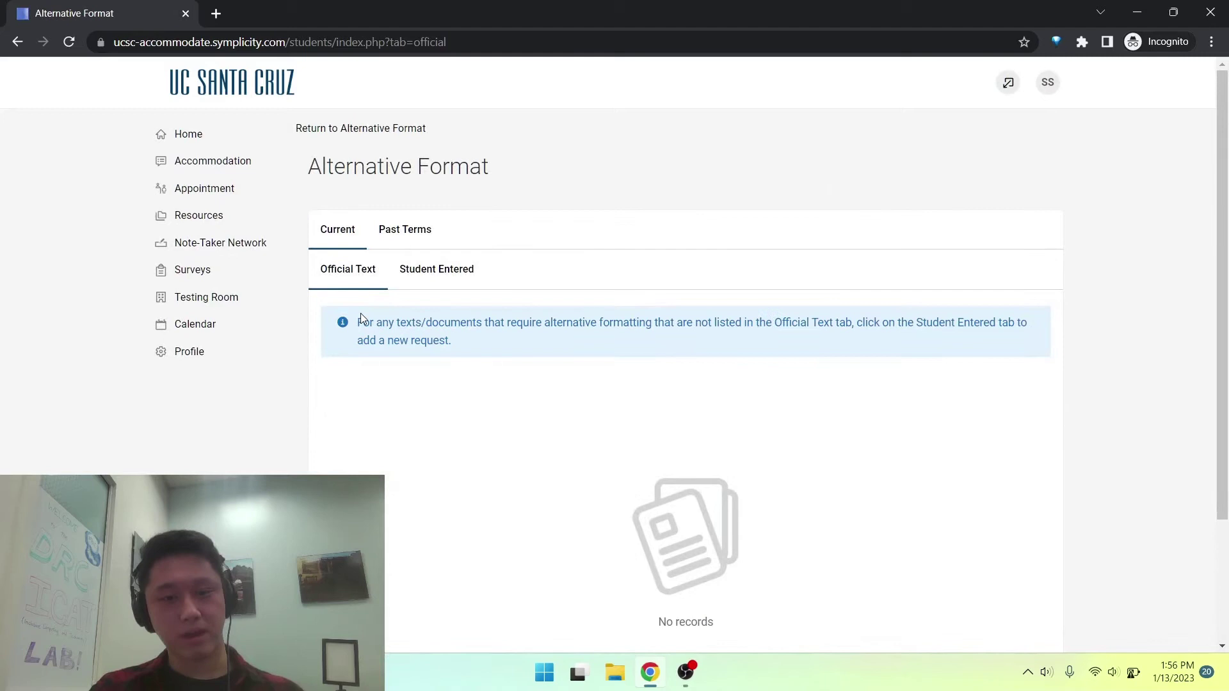
{"action": "scroll", "coordinate": [685, 384], "scroll_direction": "down", "scroll_amount": 3}
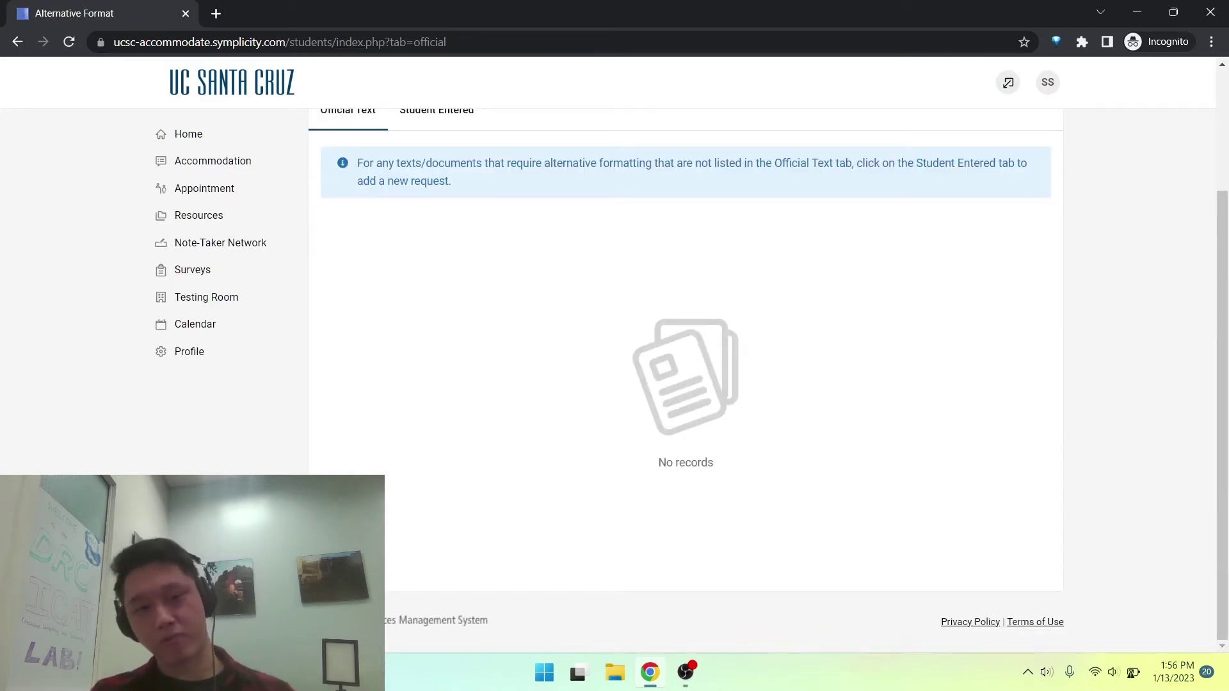
{"action": "scroll", "coordinate": [685, 384], "scroll_direction": "up", "scroll_amount": 1}
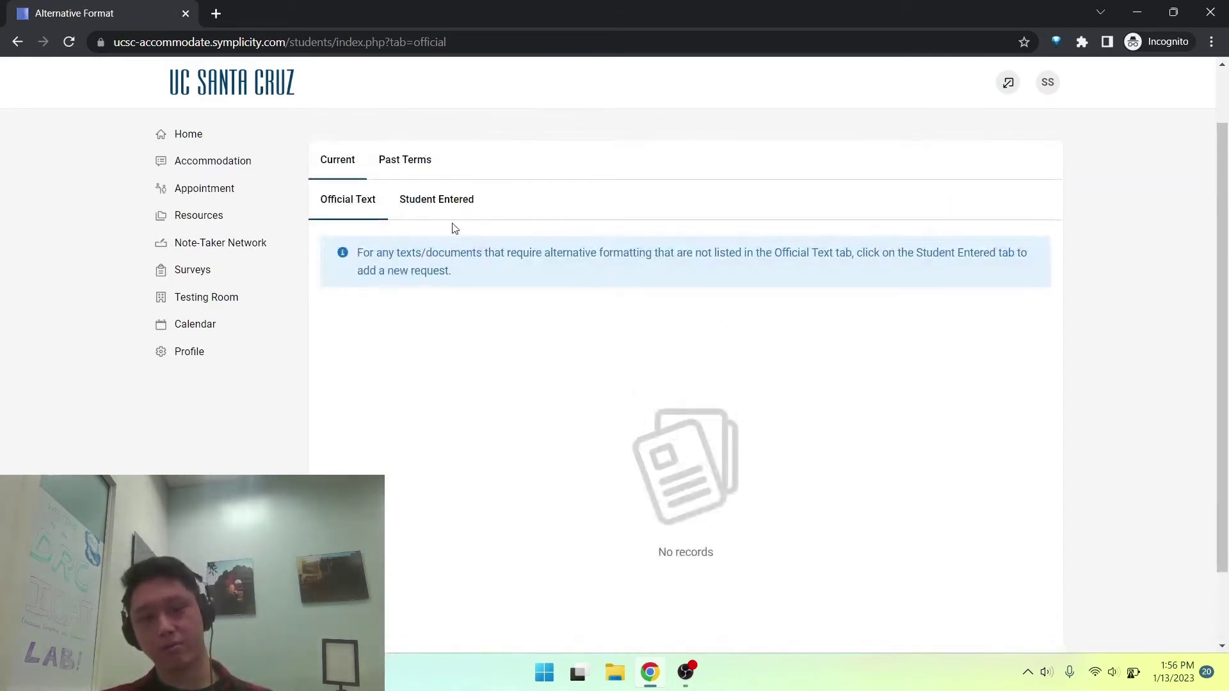
{"action": "left_click", "coordinate": [450, 203]}
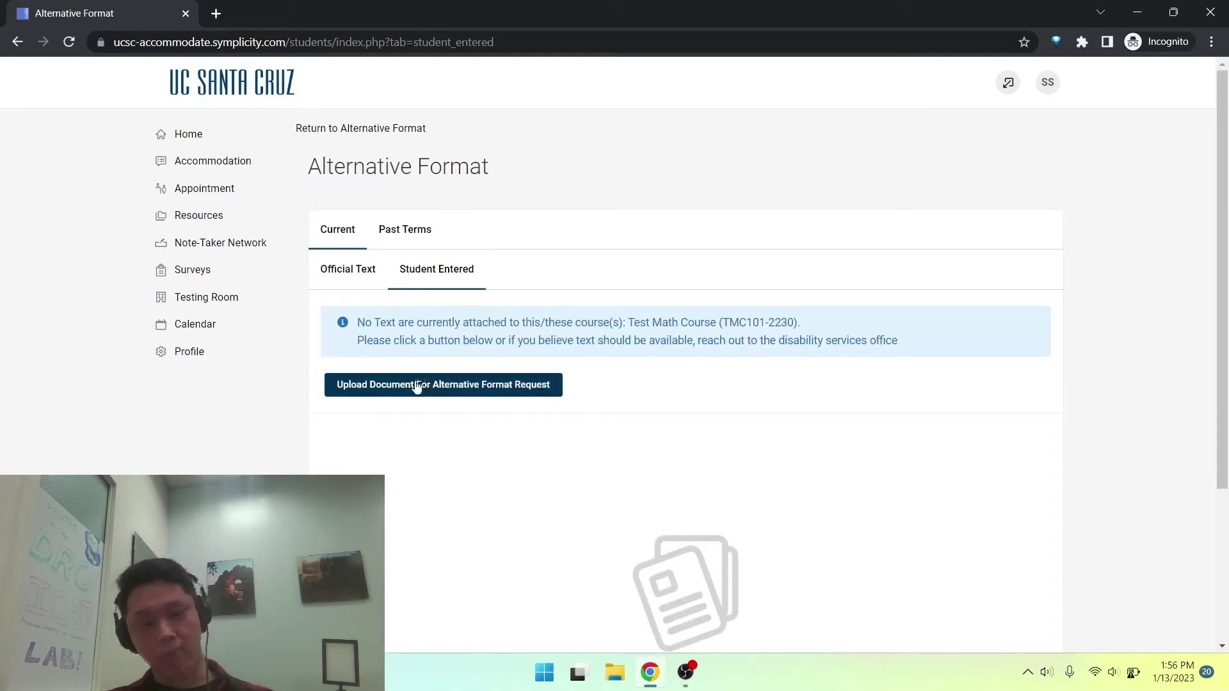
Start a new Alternative Format upload request titled 'Reading 1' with Book as material type.
{"action": "left_click", "coordinate": [417, 385]}
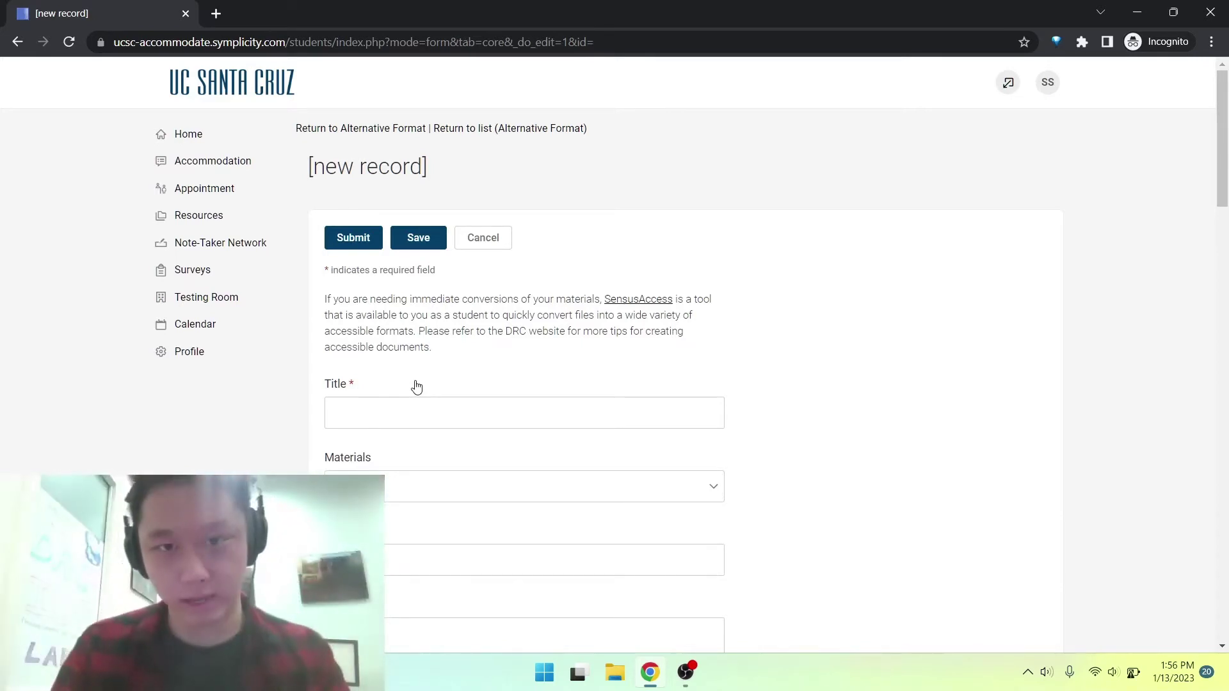
{"action": "left_click", "coordinate": [400, 420]}
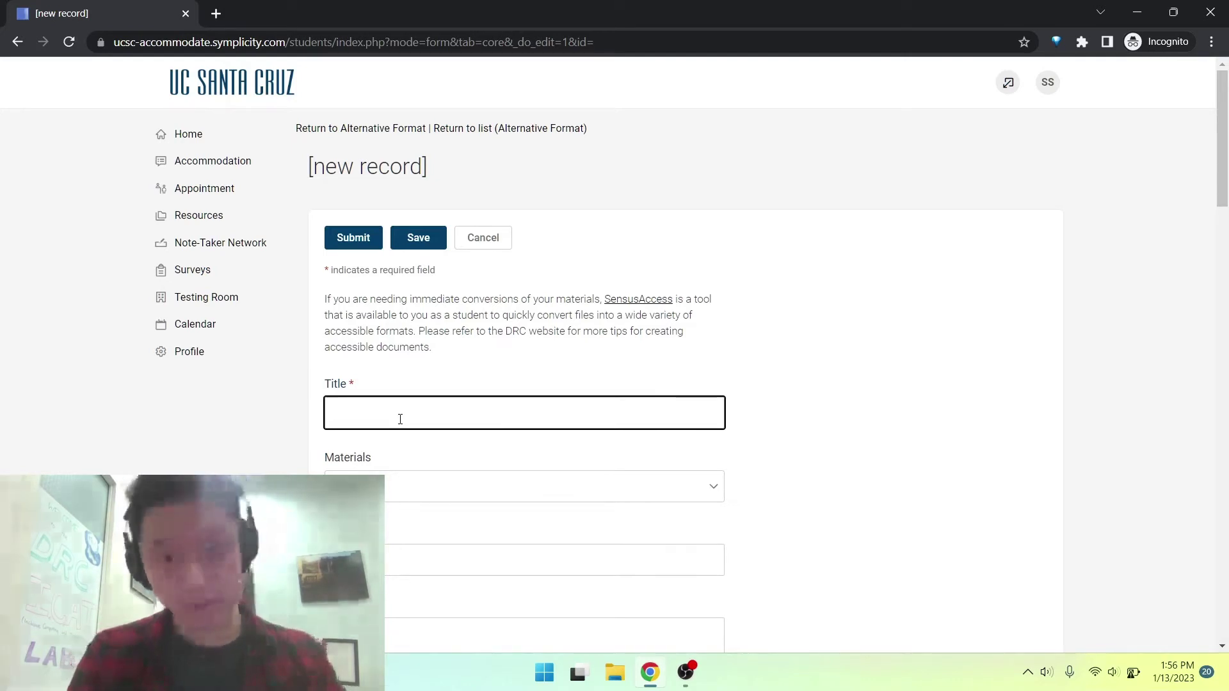
{"action": "type", "text": "R"}
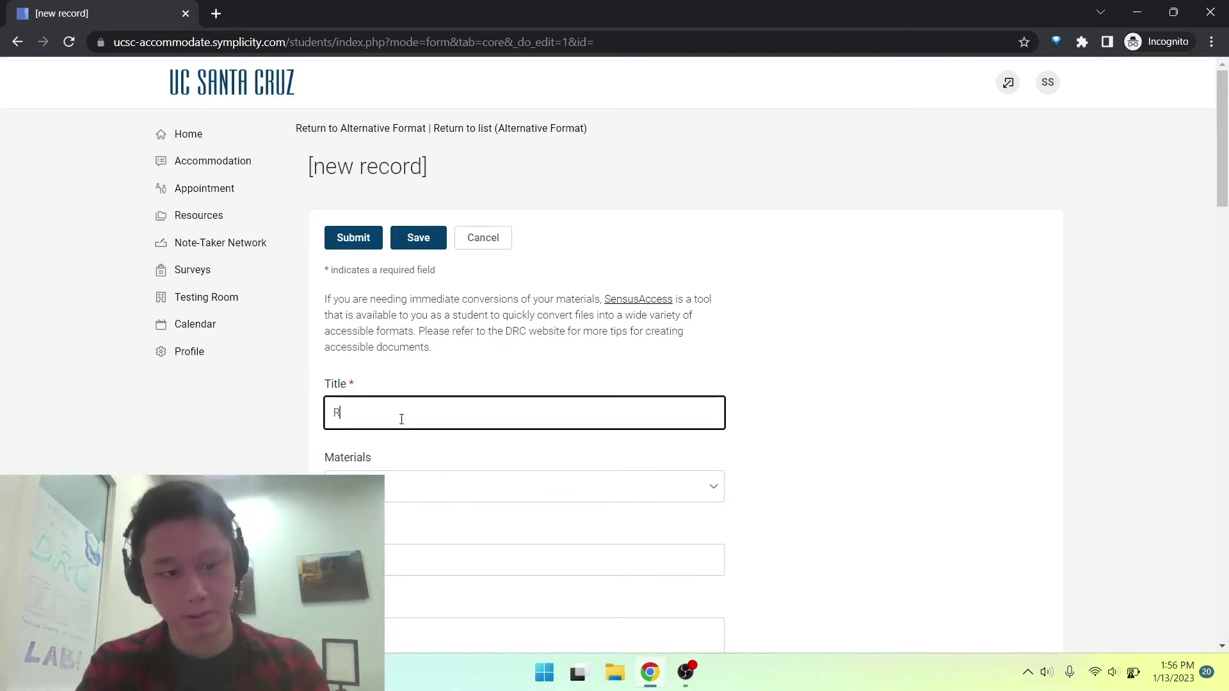
{"action": "type", "text": "eading 1"}
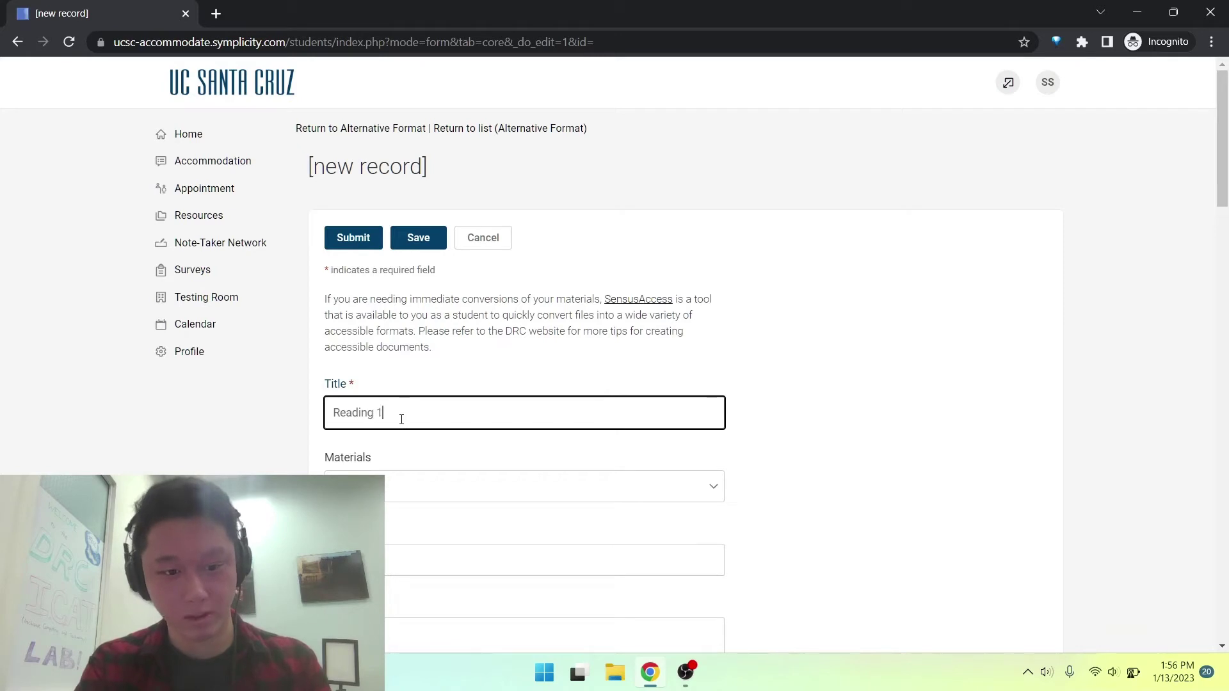
{"action": "scroll", "coordinate": [401, 426], "scroll_direction": "down", "scroll_amount": 1}
{"action": "left_click", "coordinate": [401, 440]}
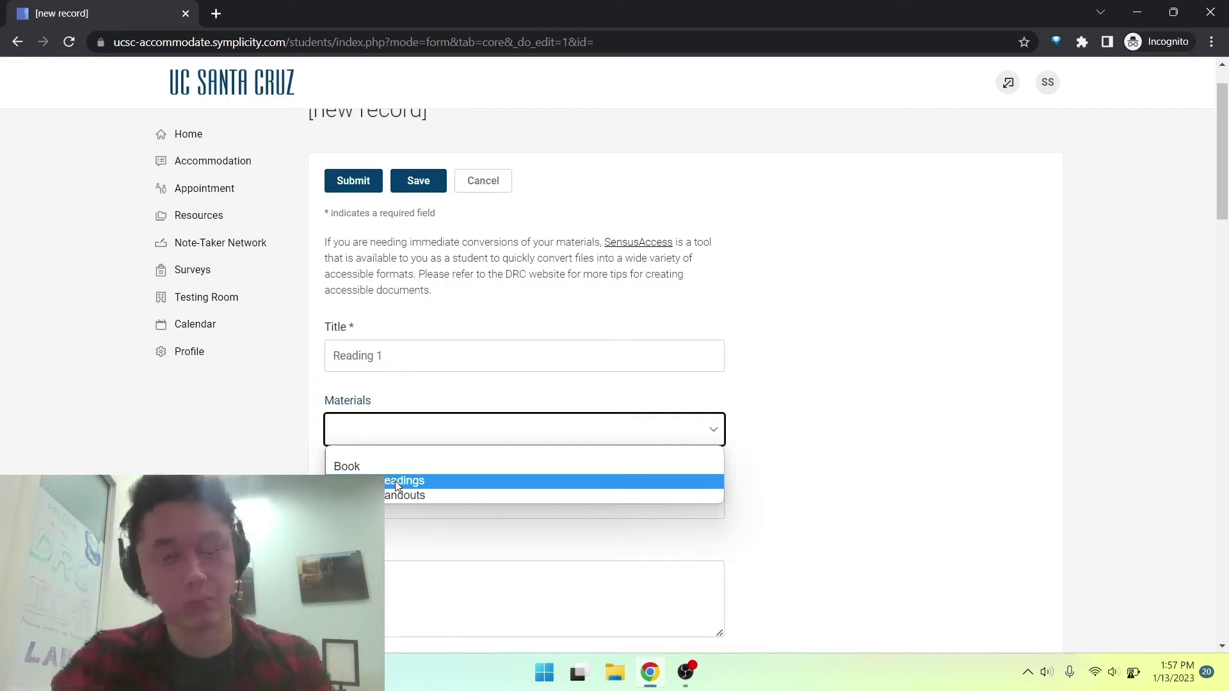
{"action": "left_click", "coordinate": [390, 466]}
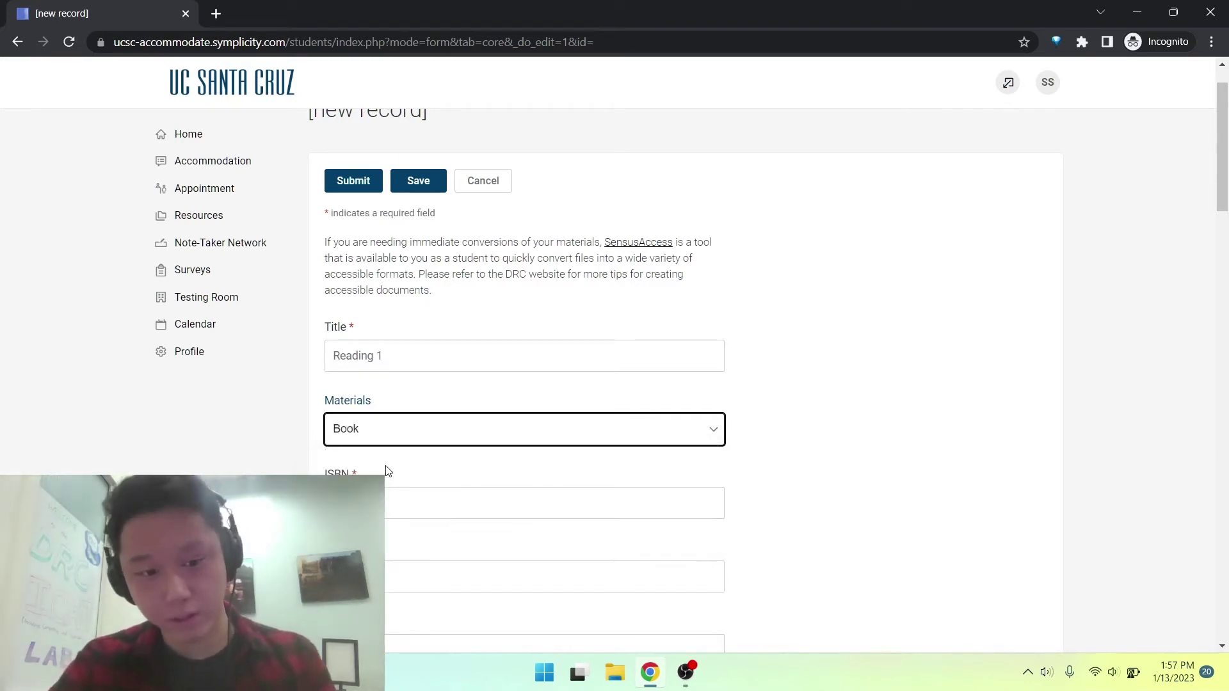
{"action": "scroll", "coordinate": [387, 471], "scroll_direction": "down", "scroll_amount": 1}
{"action": "scroll", "coordinate": [365, 421], "scroll_direction": "down", "scroll_amount": 1}
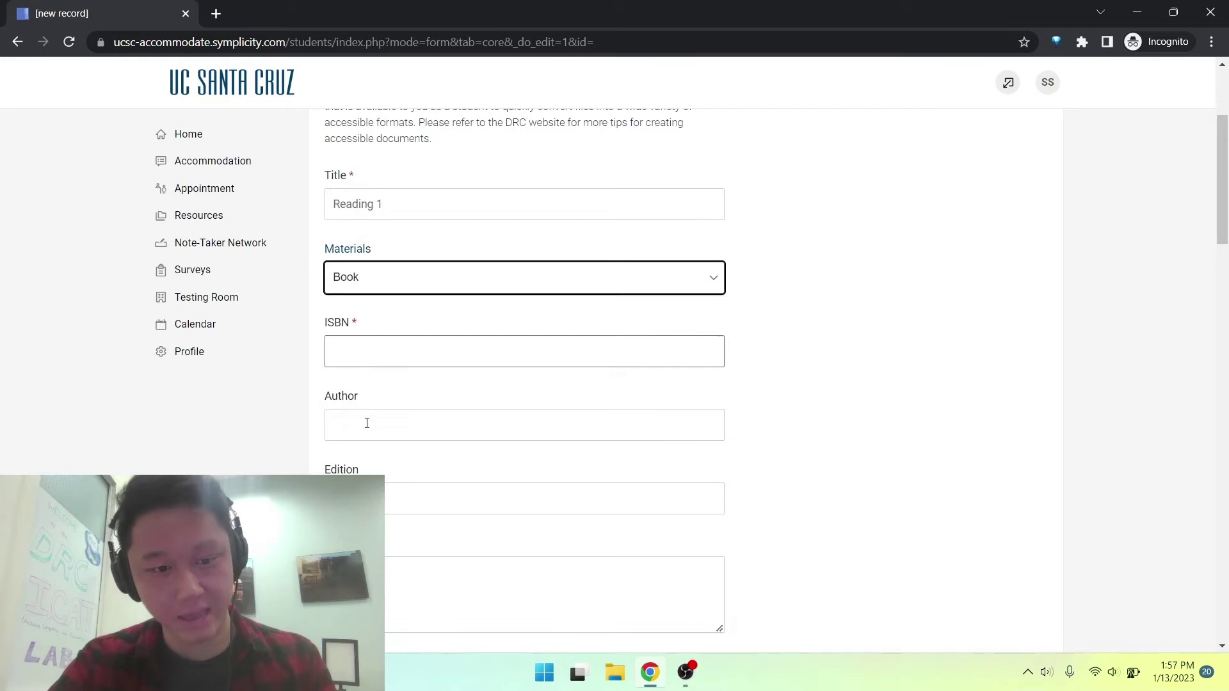
{"action": "left_click", "coordinate": [389, 284]}
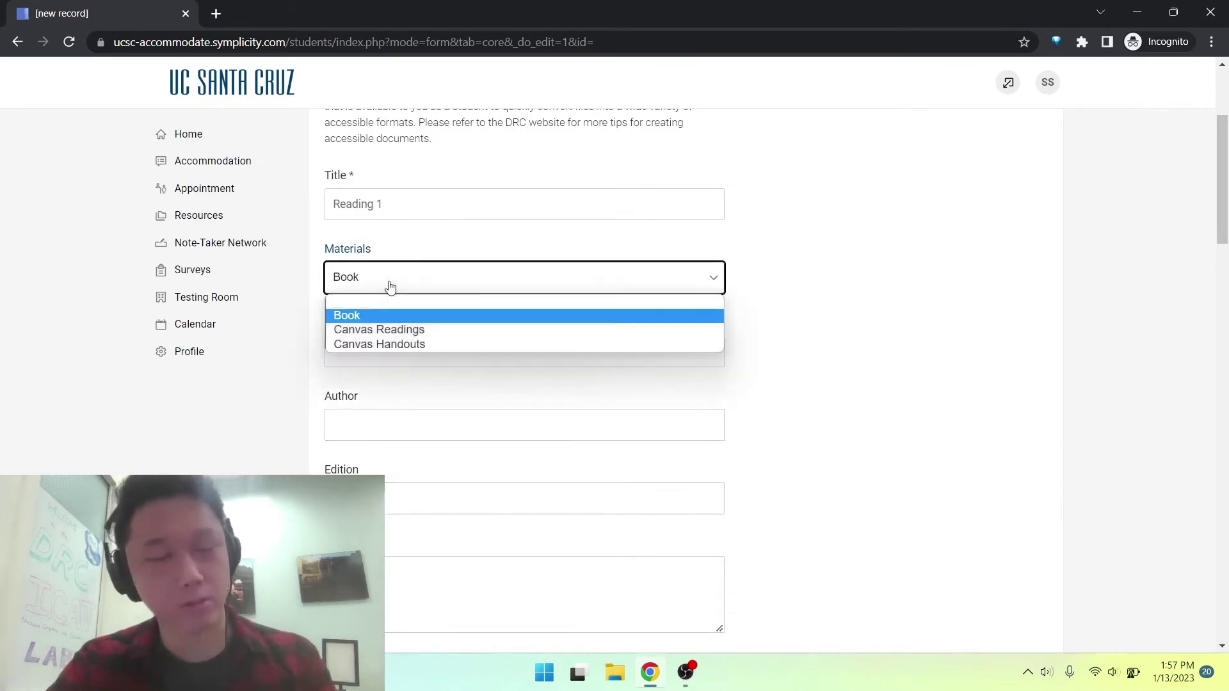
{"action": "left_click", "coordinate": [386, 334]}
{"action": "scroll", "coordinate": [409, 332], "scroll_direction": "down", "scroll_amount": 1}
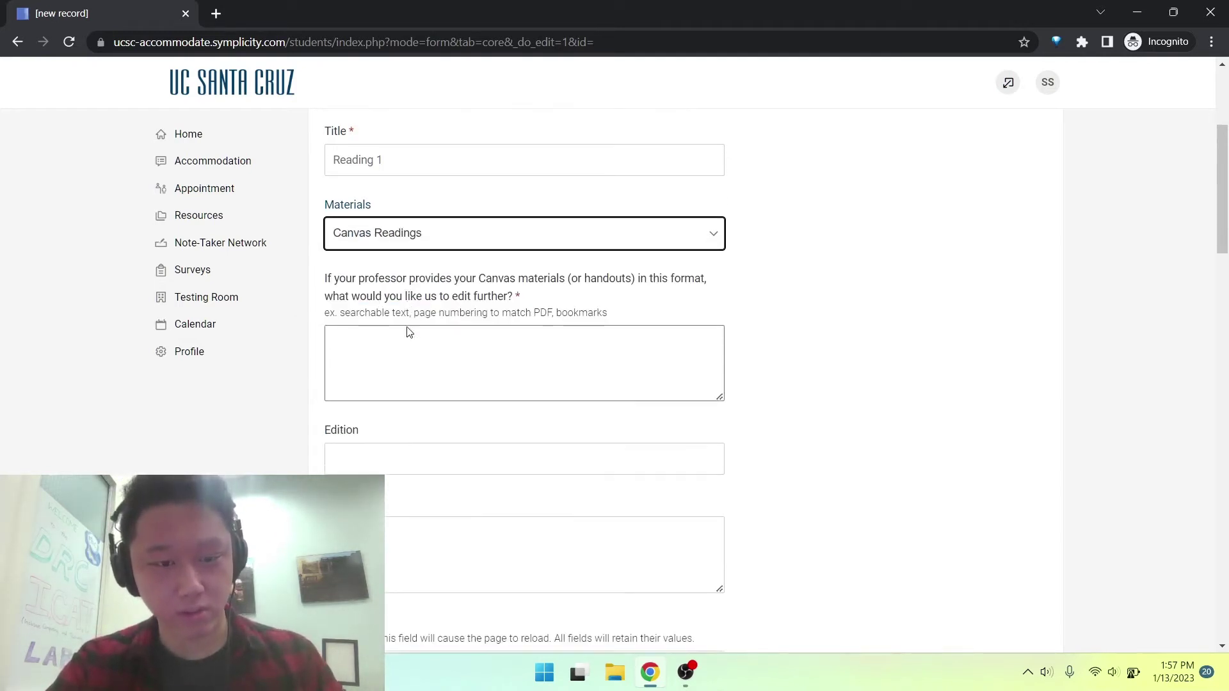
{"action": "scroll", "coordinate": [409, 332], "scroll_direction": "down", "scroll_amount": 2}
{"action": "scroll", "coordinate": [398, 264], "scroll_direction": "up", "scroll_amount": 3}
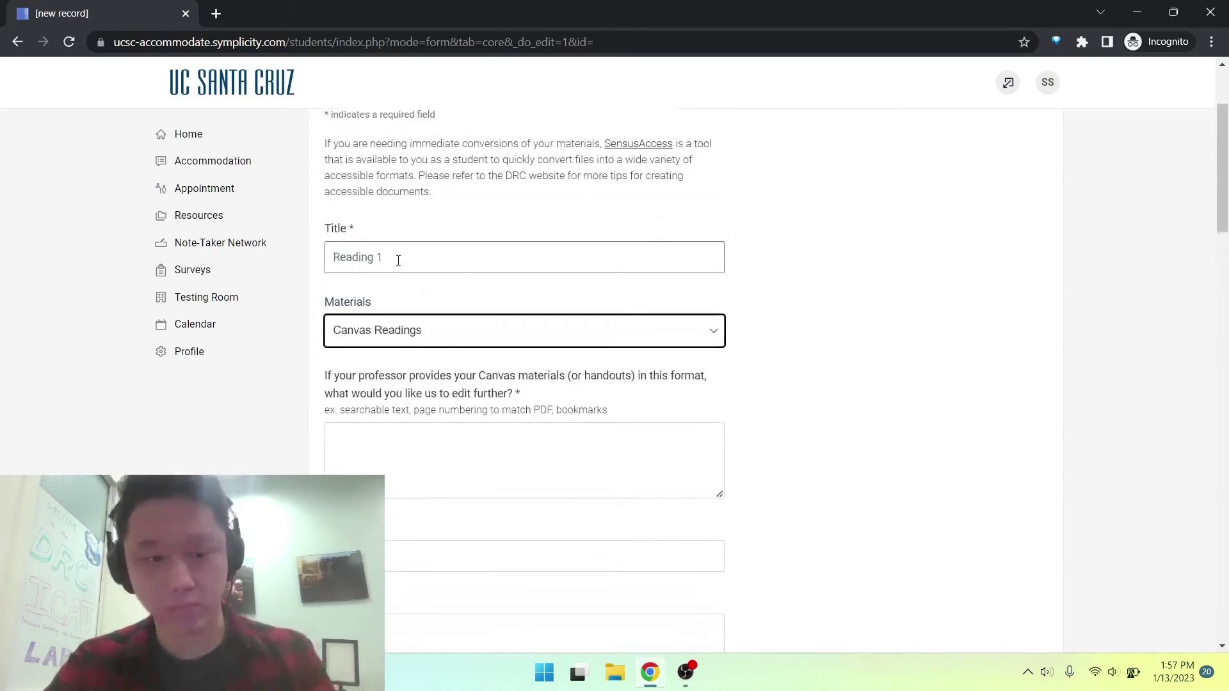
{"action": "scroll", "coordinate": [398, 260], "scroll_direction": "down", "scroll_amount": 2}
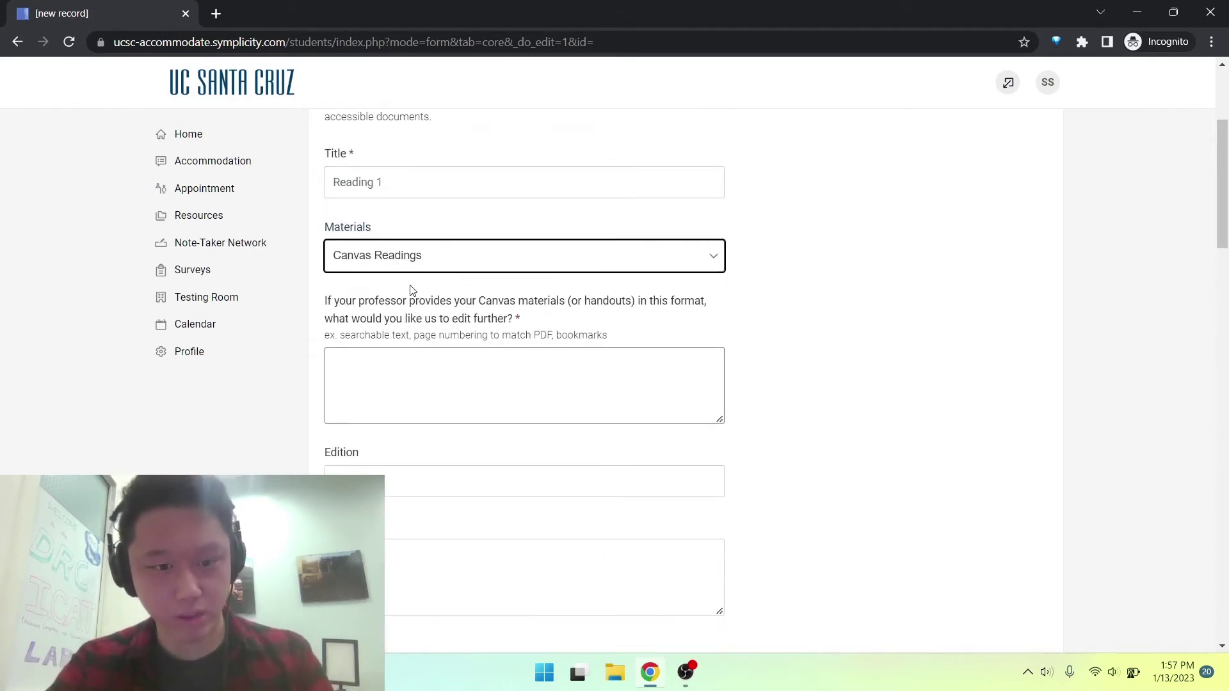
{"action": "left_click", "coordinate": [412, 266]}
{"action": "left_click", "coordinate": [410, 321]}
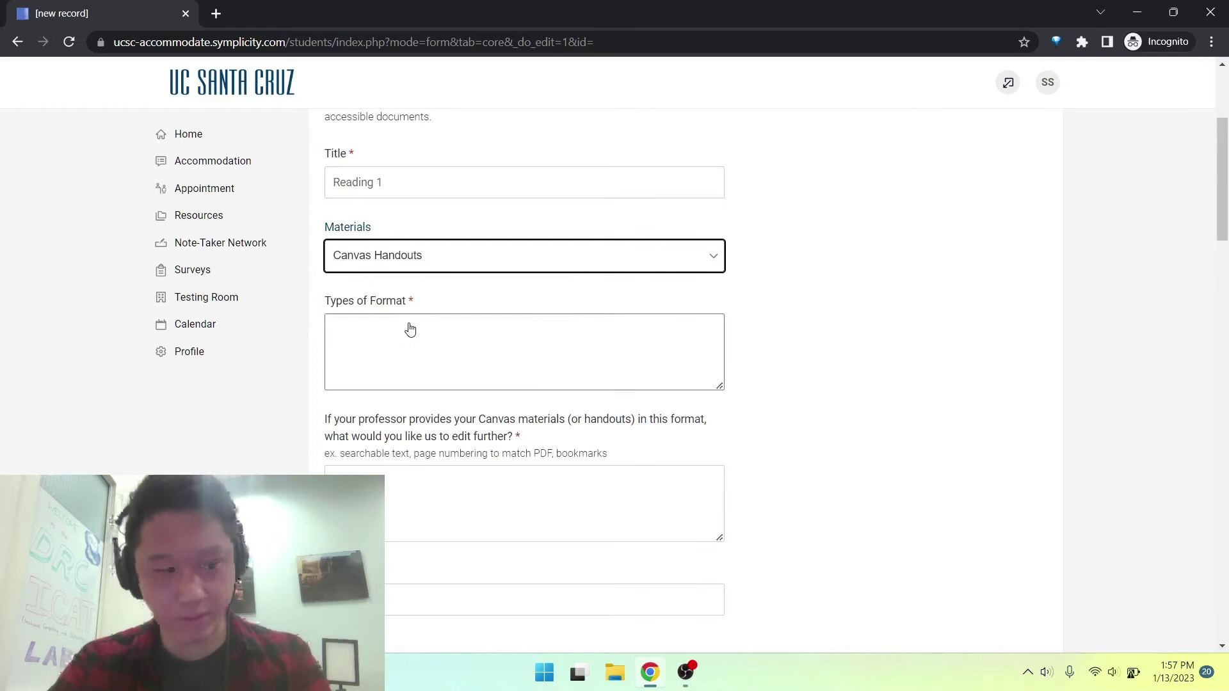
{"action": "left_click", "coordinate": [402, 258]}
{"action": "left_click", "coordinate": [398, 291]}
{"action": "left_click", "coordinate": [404, 320]}
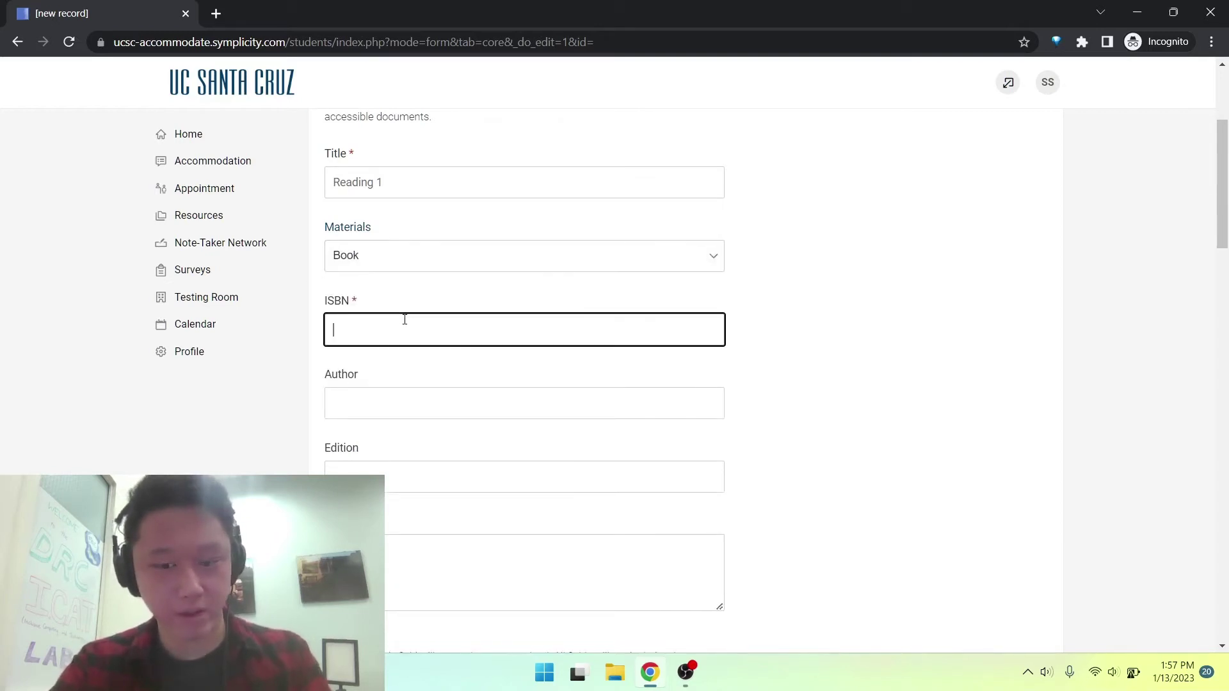
{"action": "type", "text": "65465165132"}
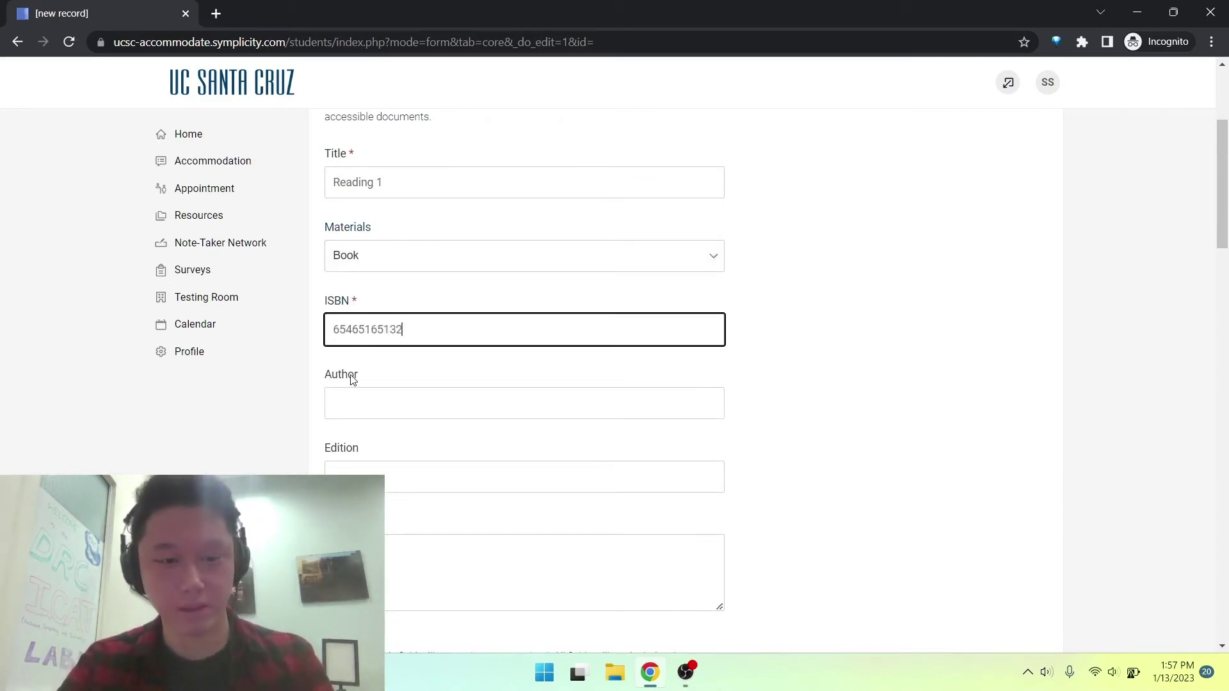
{"action": "left_click", "coordinate": [384, 403]}
{"action": "scroll", "coordinate": [384, 404], "scroll_direction": "down", "scroll_amount": 2}
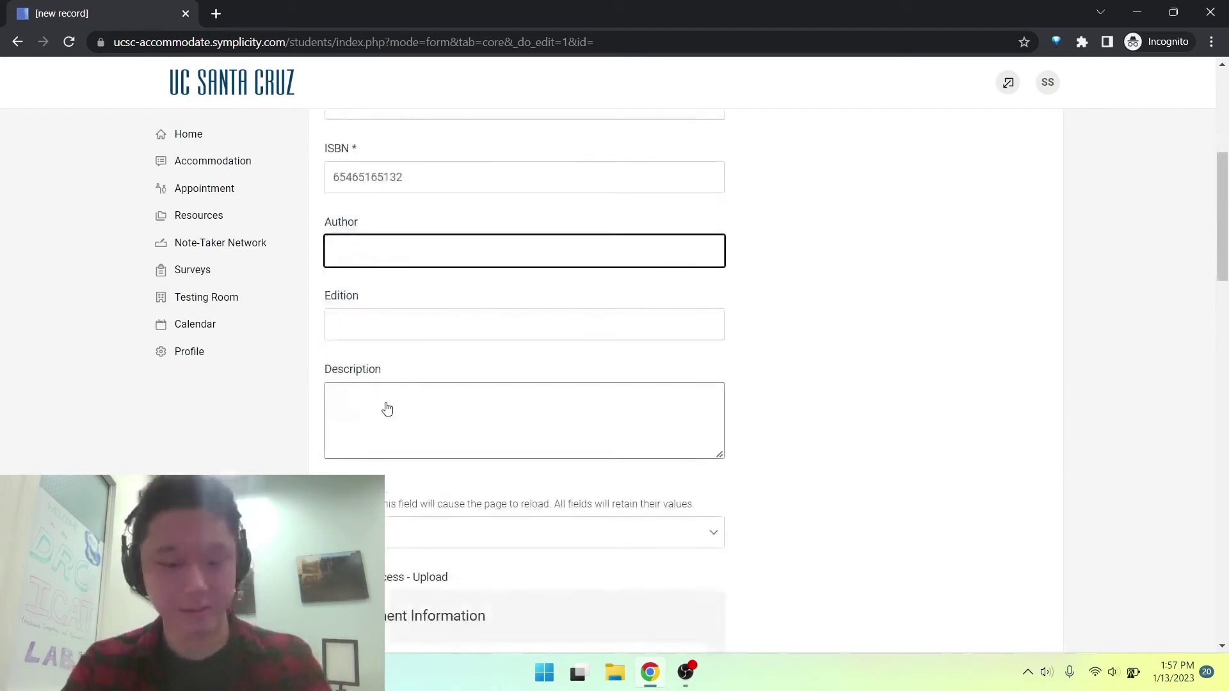
{"action": "type", "text": "John Smith"}
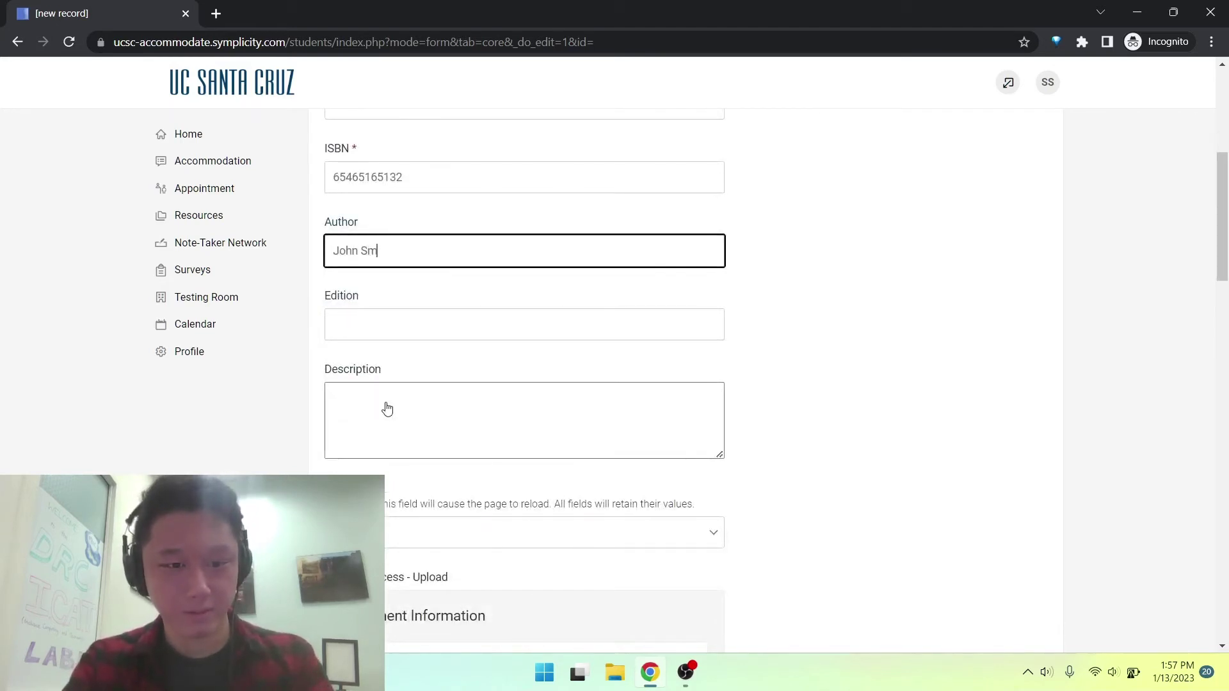
{"action": "key", "text": "Tab"}
{"action": "type", "text": "10th "}
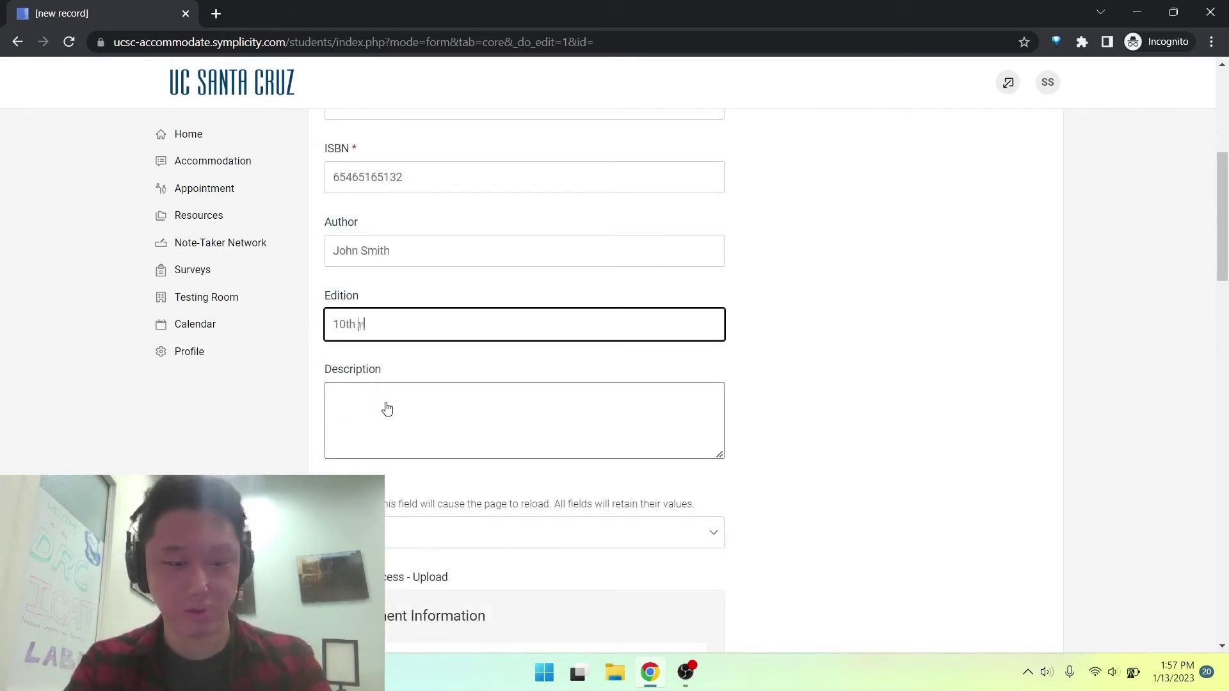
{"action": "type", "text": "edition"}
Set the request's Quarter to Winter 2023.
{"action": "scroll", "coordinate": [387, 409], "scroll_direction": "down", "scroll_amount": 1}
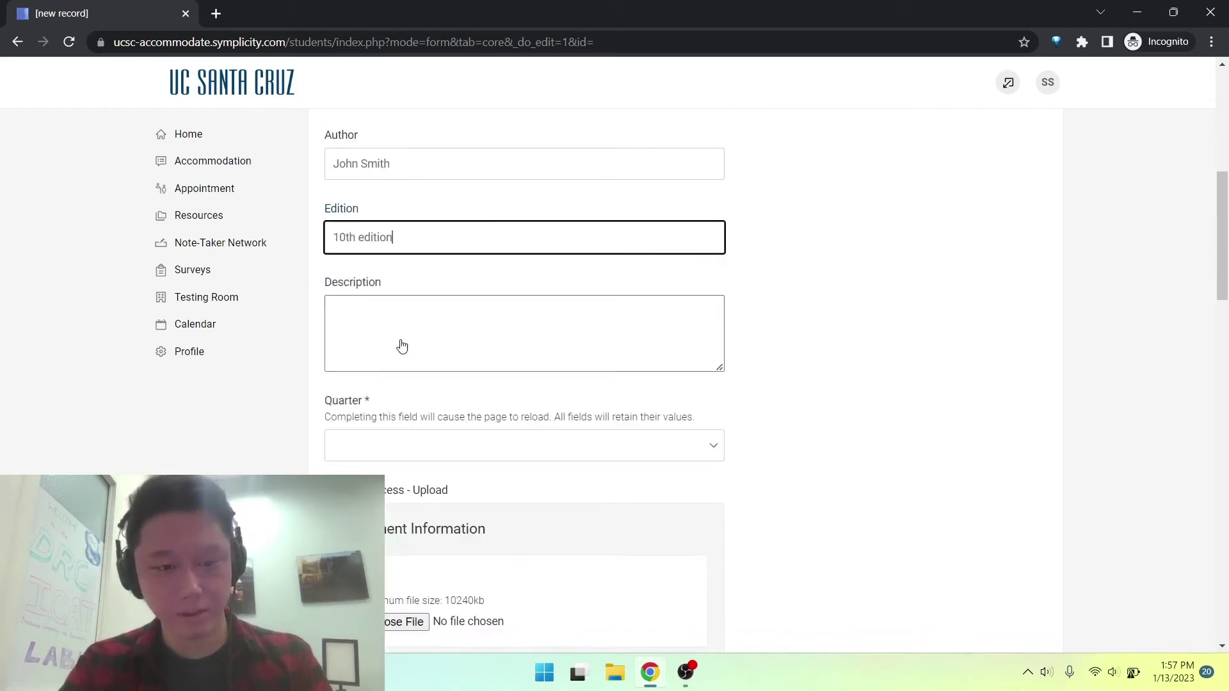
{"action": "scroll", "coordinate": [403, 344], "scroll_direction": "down", "scroll_amount": 2}
{"action": "left_click", "coordinate": [401, 262]}
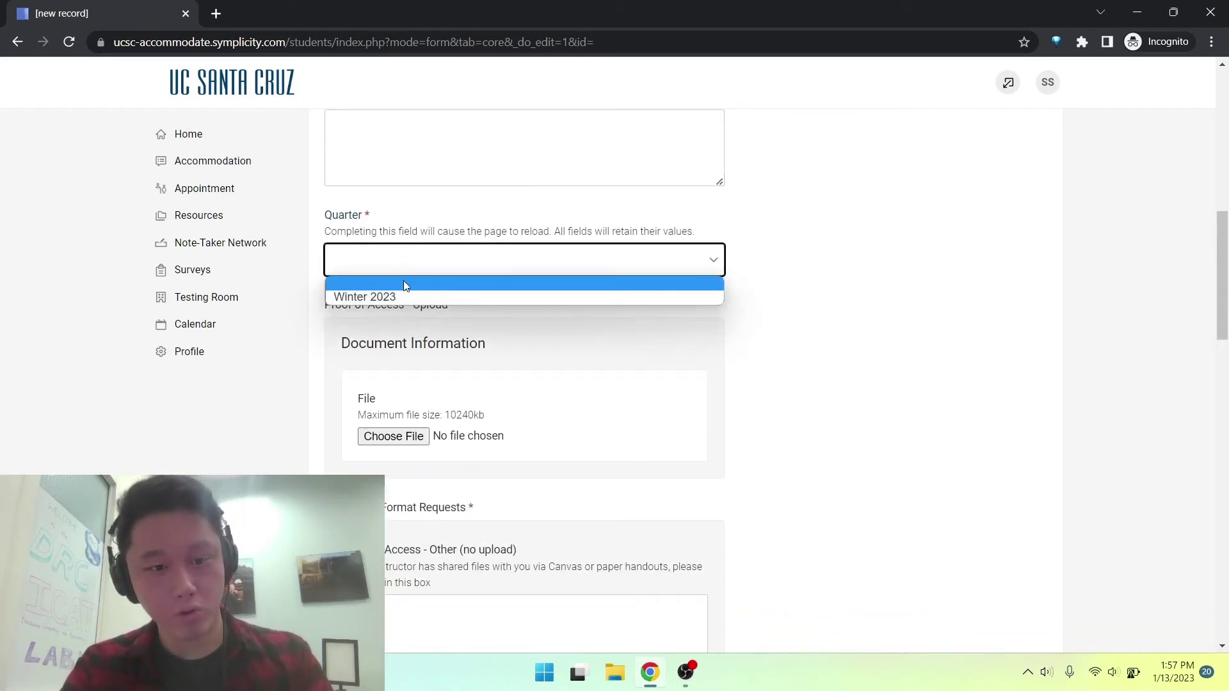
{"action": "left_click", "coordinate": [401, 301]}
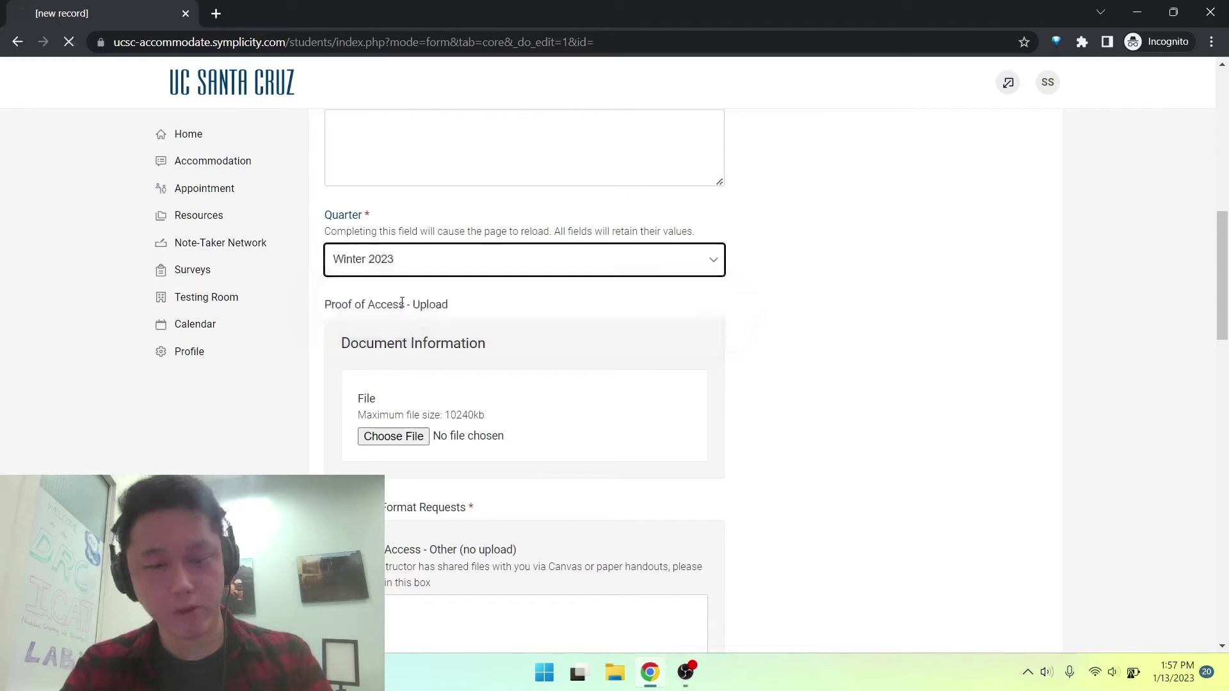
Choose Test Math Course (TMC101-2230) as the Course.
{"action": "scroll", "coordinate": [402, 302], "scroll_direction": "down", "scroll_amount": 5}
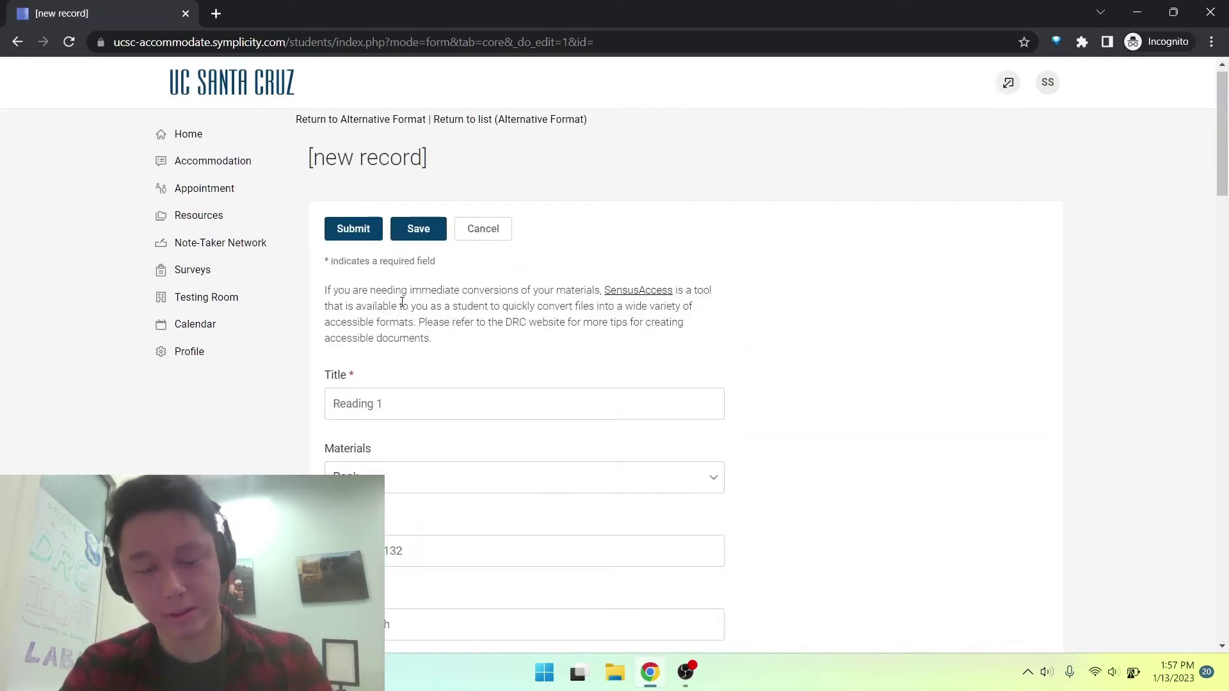
{"action": "scroll", "coordinate": [402, 303], "scroll_direction": "down", "scroll_amount": 2}
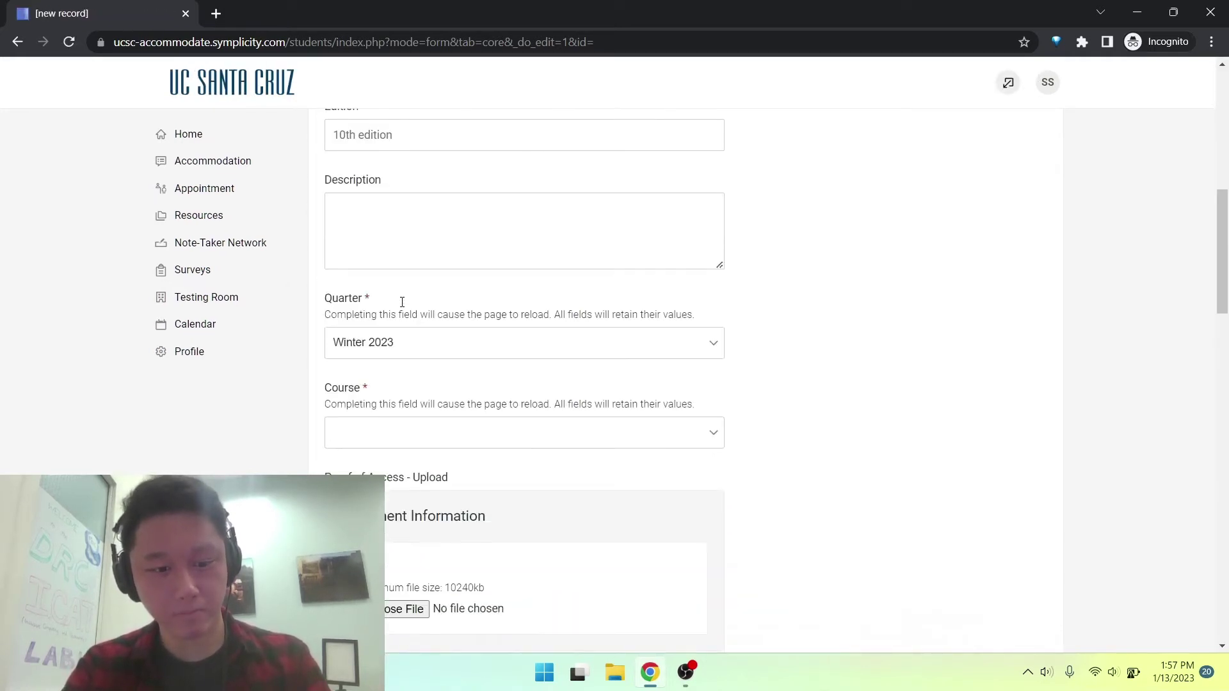
{"action": "left_click", "coordinate": [393, 434]}
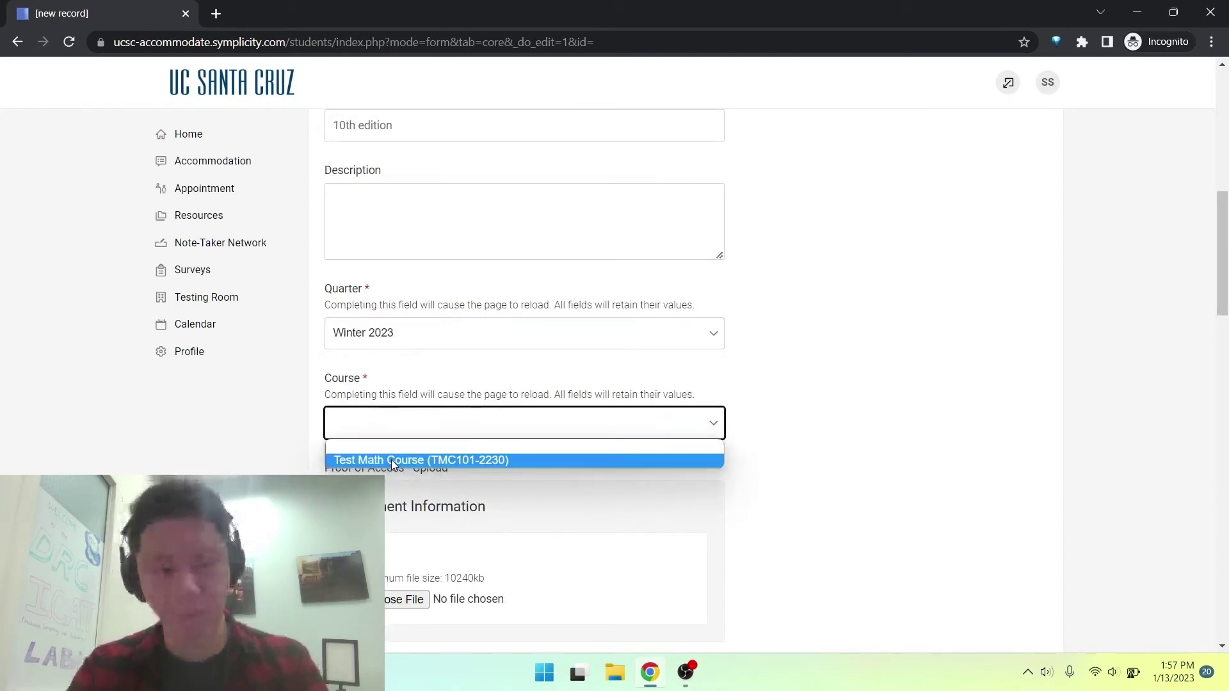
{"action": "left_click", "coordinate": [392, 462]}
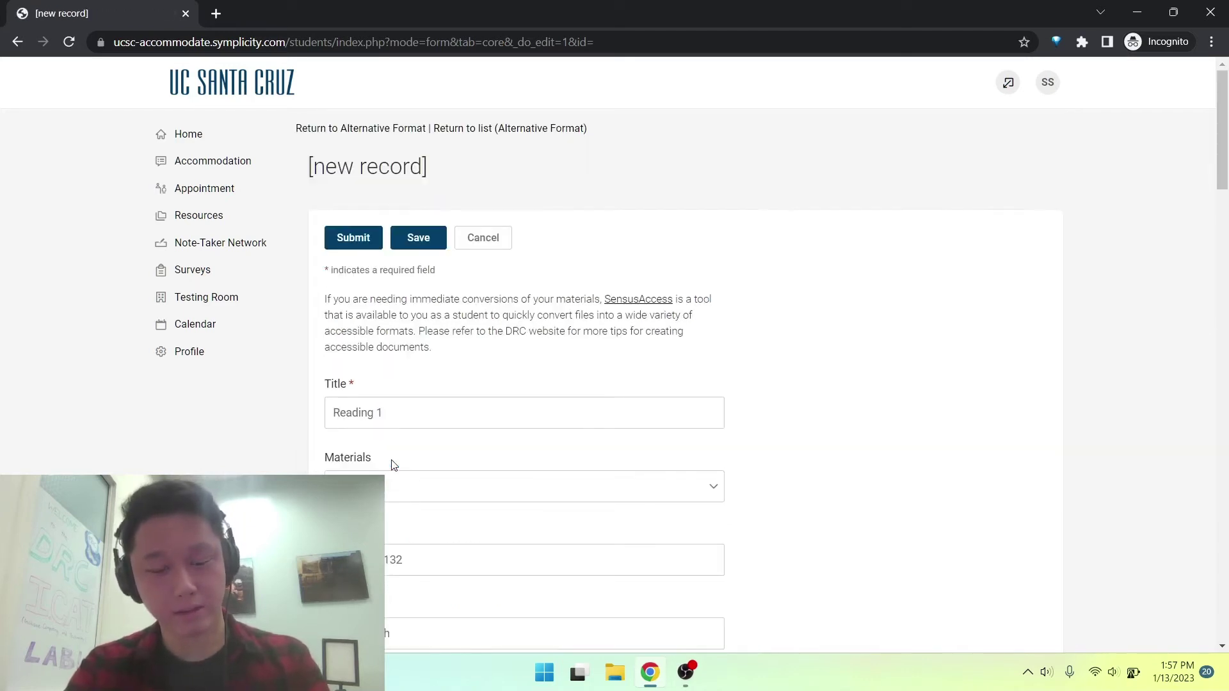
{"action": "scroll", "coordinate": [394, 466], "scroll_direction": "down", "scroll_amount": 4}
{"action": "scroll", "coordinate": [393, 465], "scroll_direction": "down", "scroll_amount": 8}
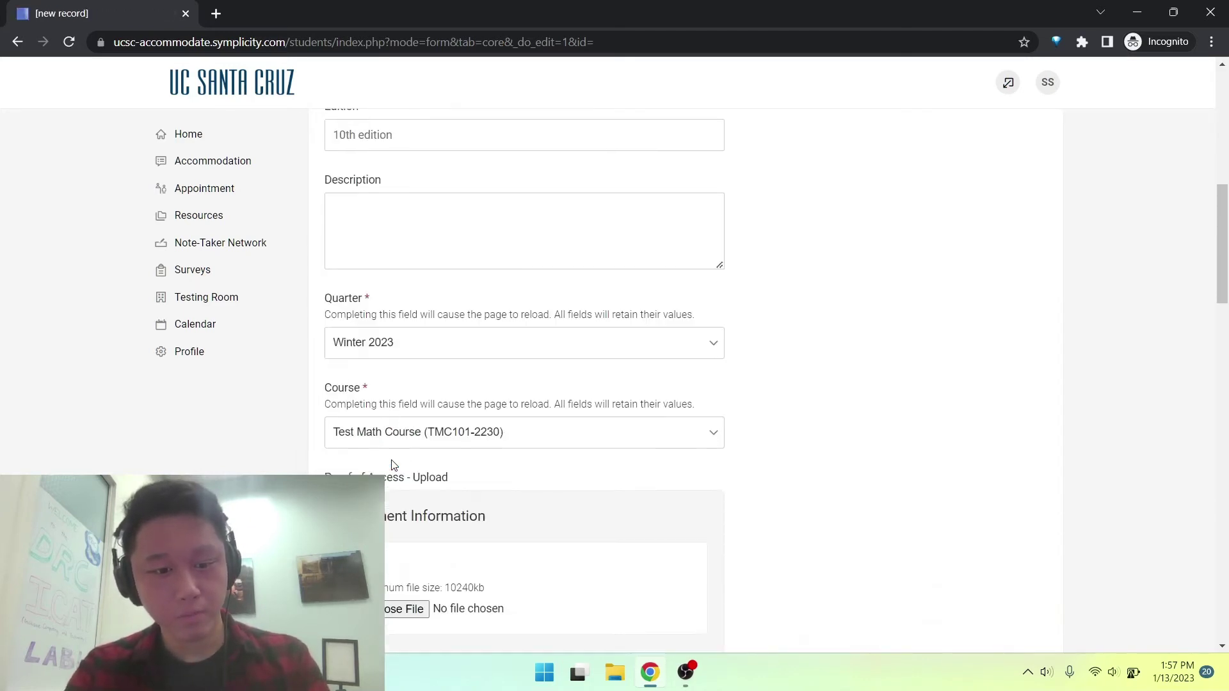
{"action": "scroll", "coordinate": [393, 465], "scroll_direction": "down", "scroll_amount": 1}
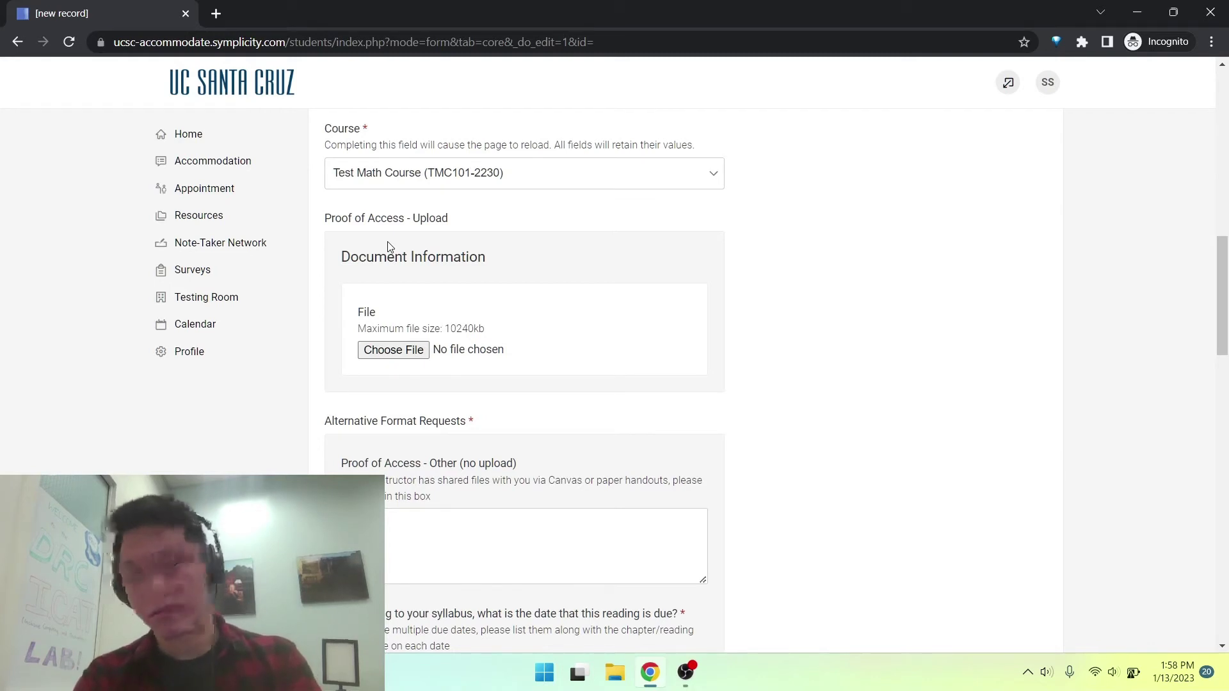
Enter the Proof of Access note 'Teacher provided reading to me via Canvas.'.
{"action": "left_click", "coordinate": [444, 541]}
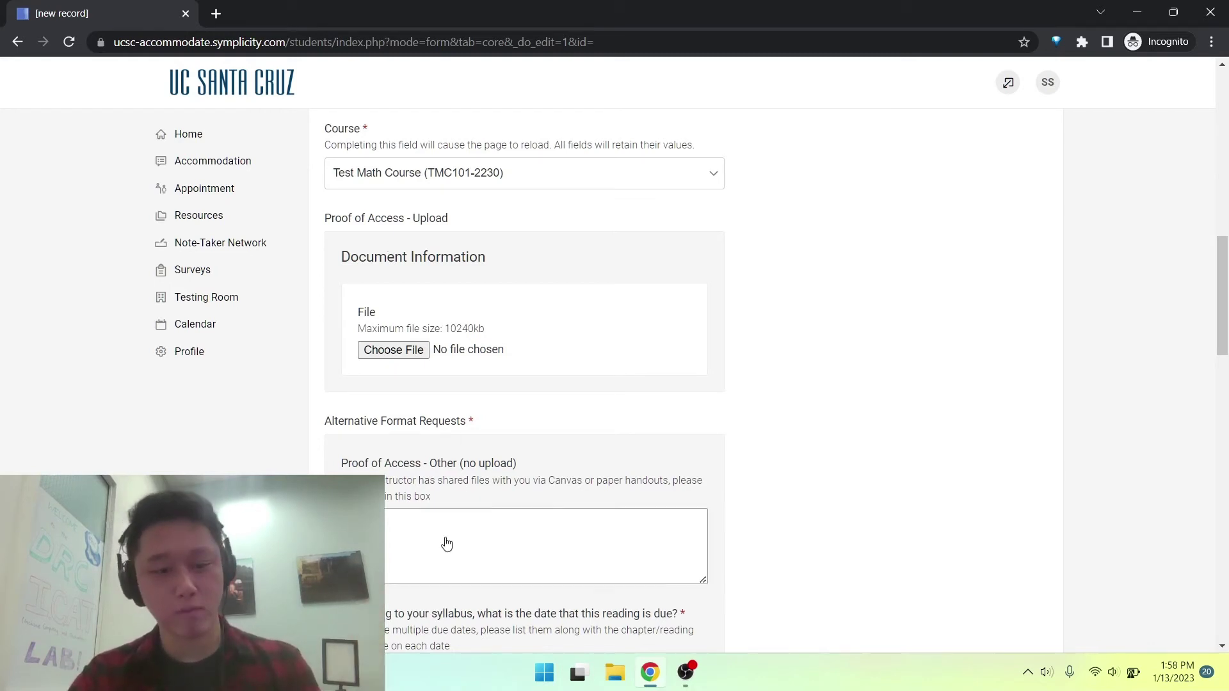
{"action": "left_click", "coordinate": [444, 552]}
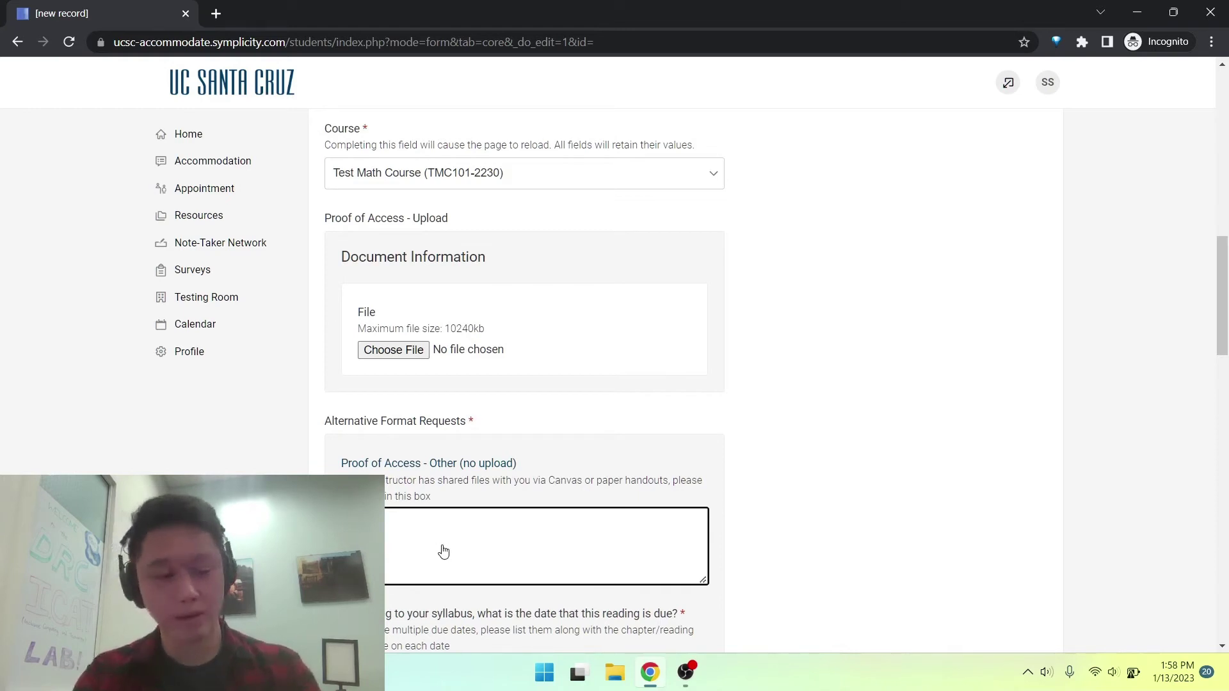
{"action": "type", "text": "prov"}
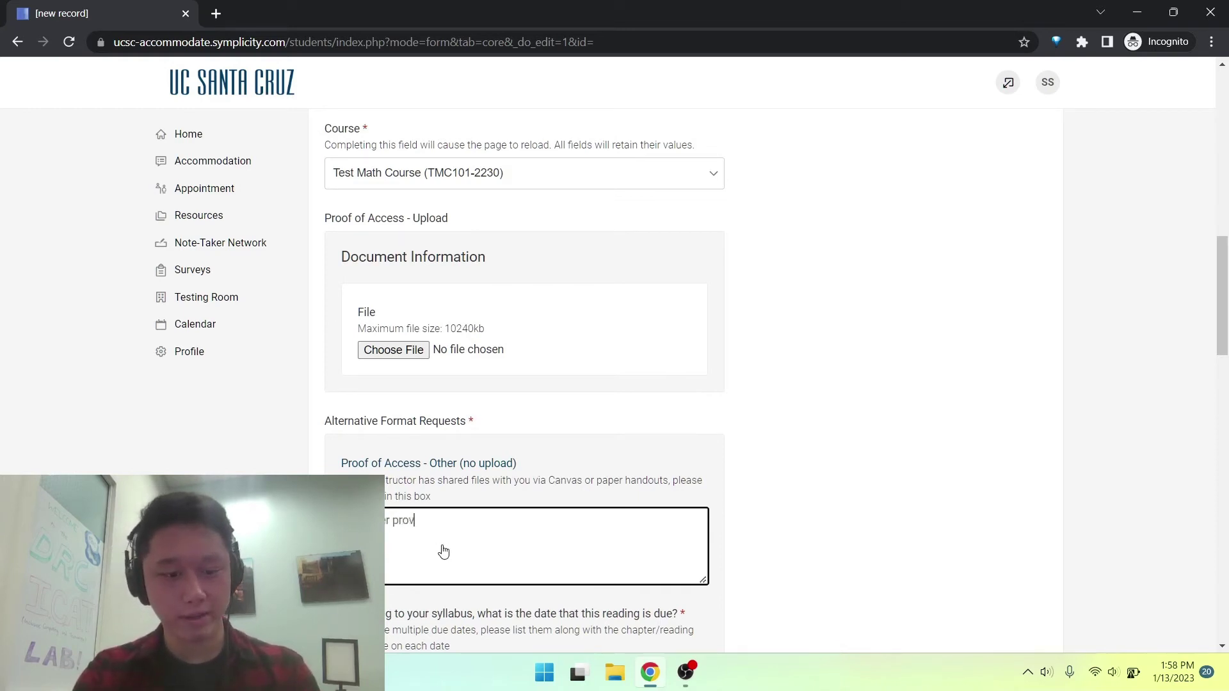
{"action": "type", "text": "ided reading to me via Ca"}
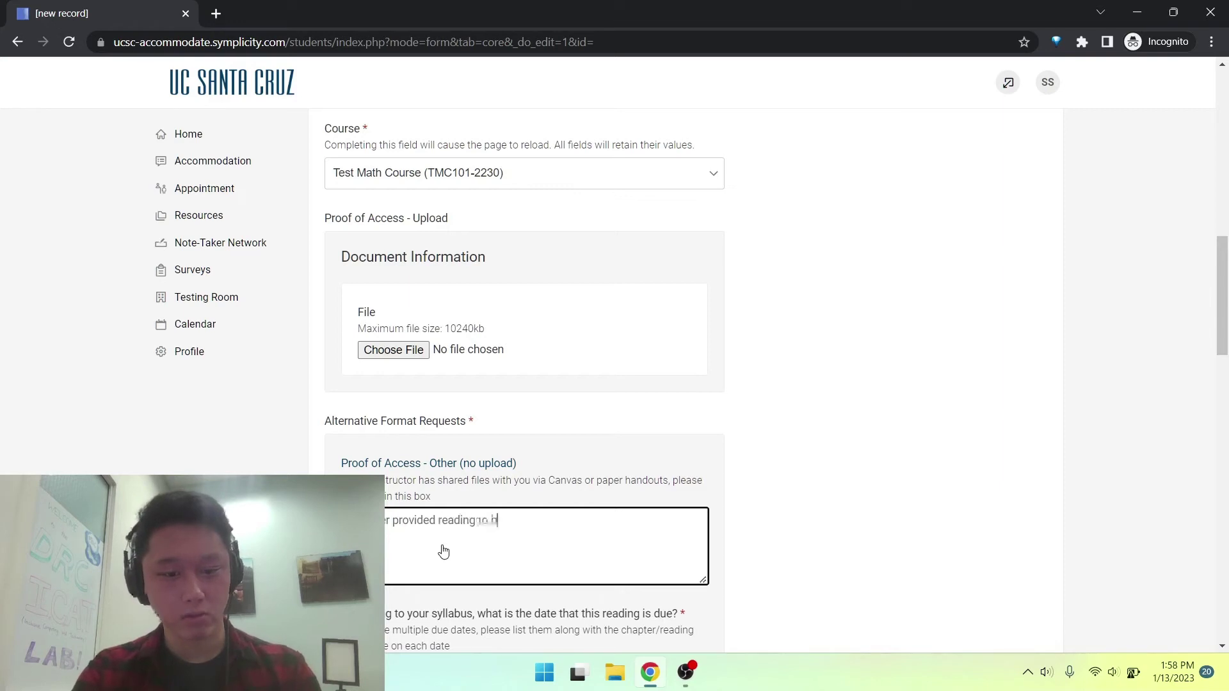
{"action": "type", "text": "nvas."}
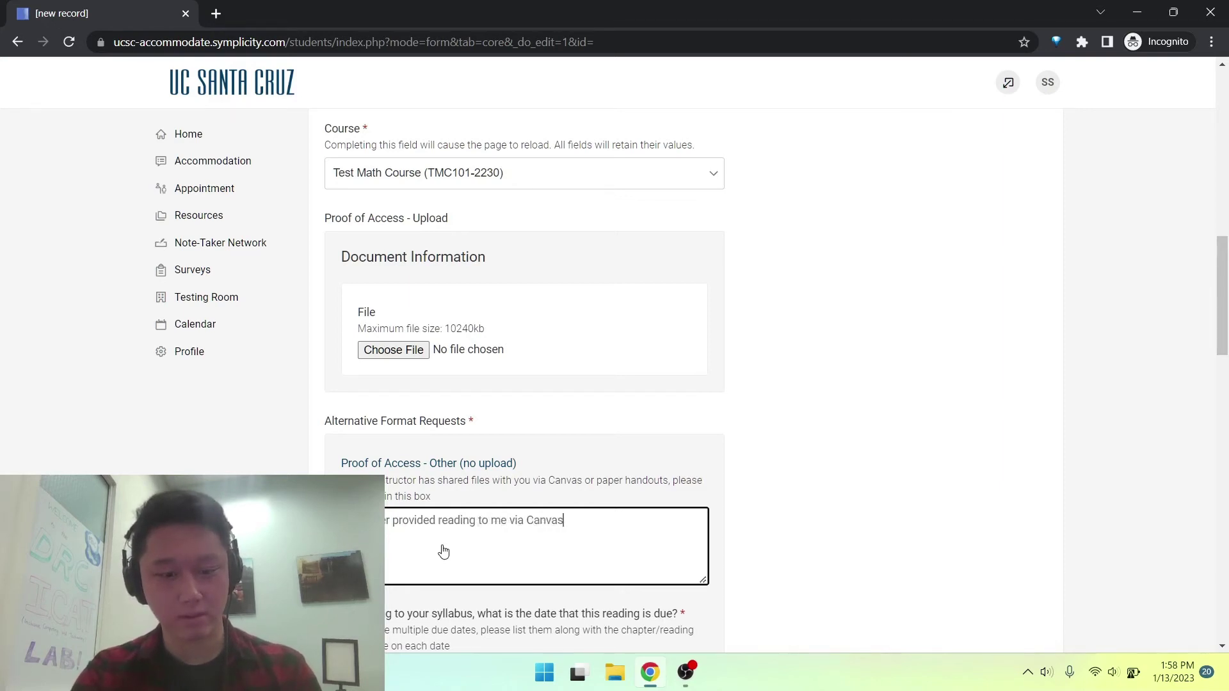
{"action": "scroll", "coordinate": [443, 550], "scroll_direction": "down", "scroll_amount": 4}
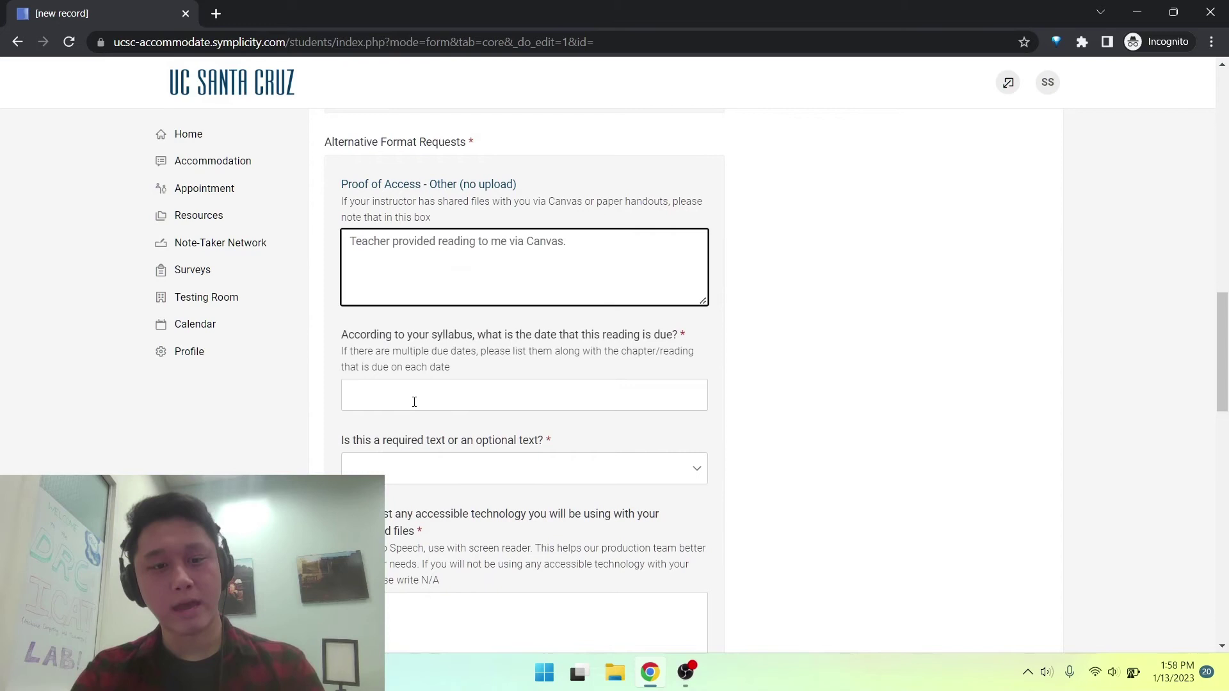
{"action": "left_click", "coordinate": [410, 395]}
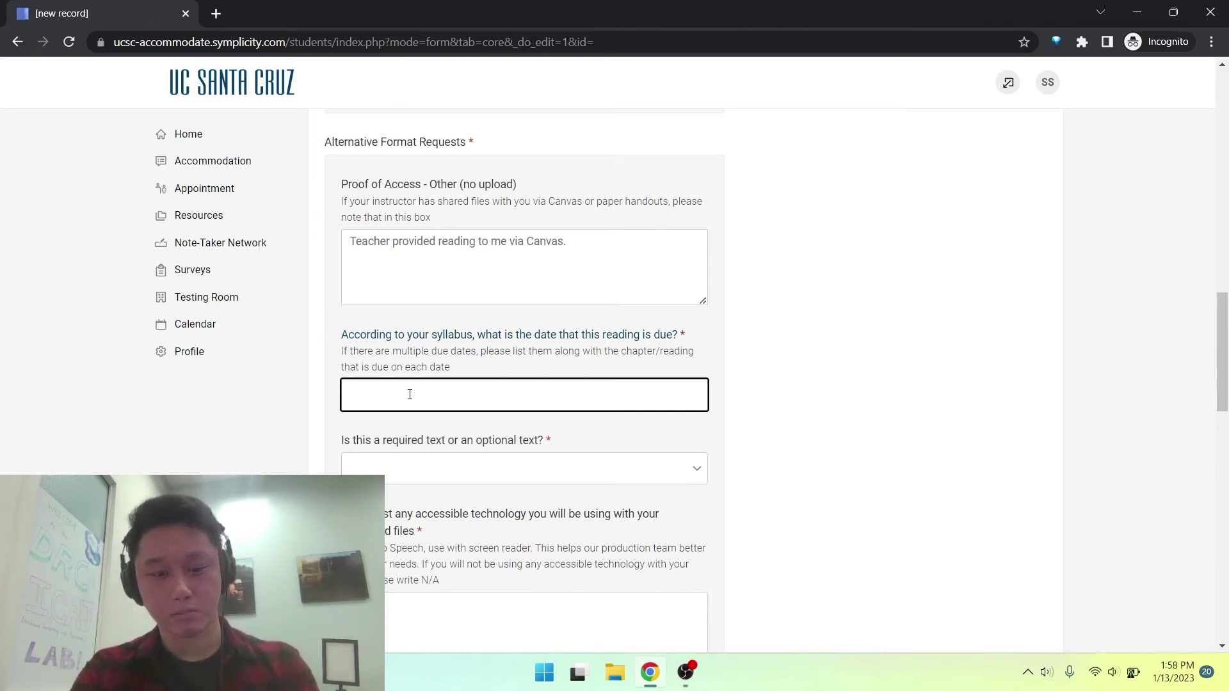
Enter the due date 'Chapter 1 due 1/30/2023'.
{"action": "type", "text": "Chapter 1 du"}
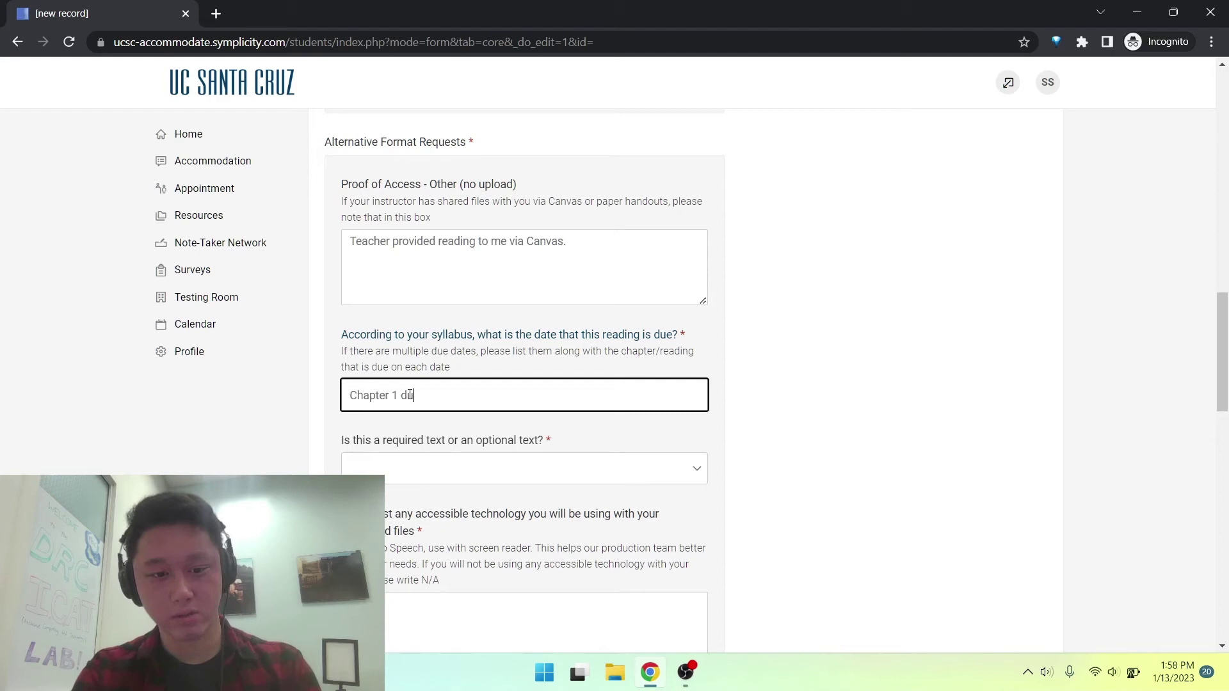
{"action": "type", "text": "e 1/30/2023"}
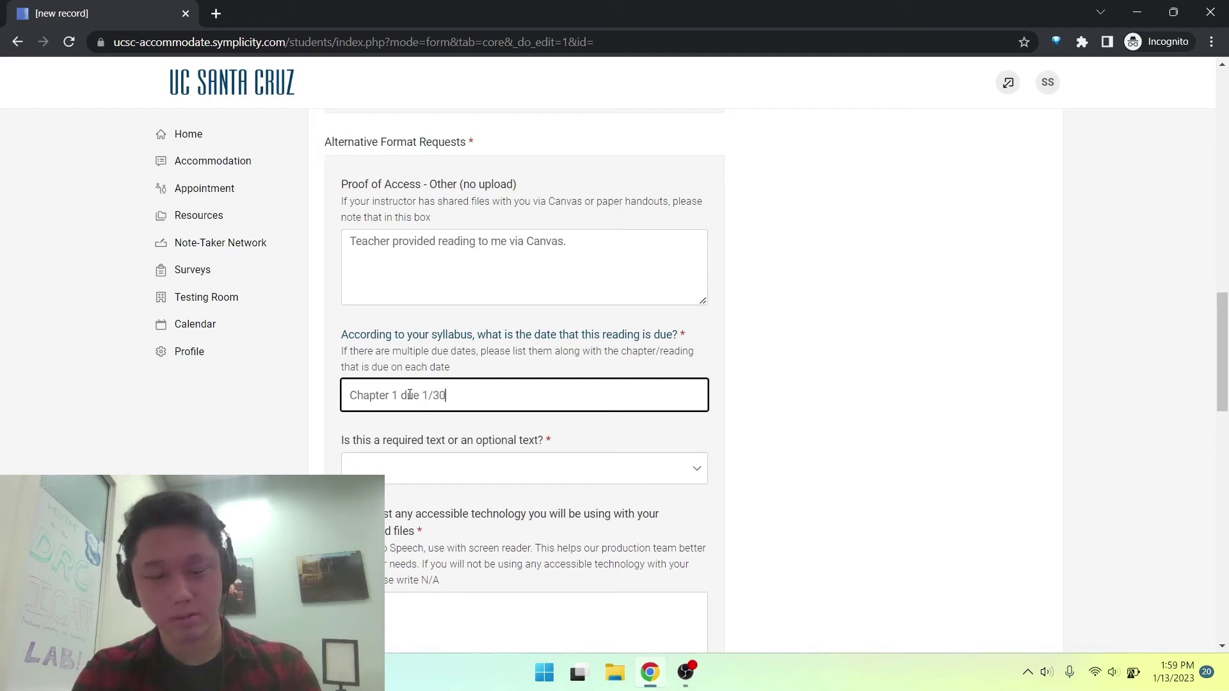
{"action": "left_click", "coordinate": [405, 468]}
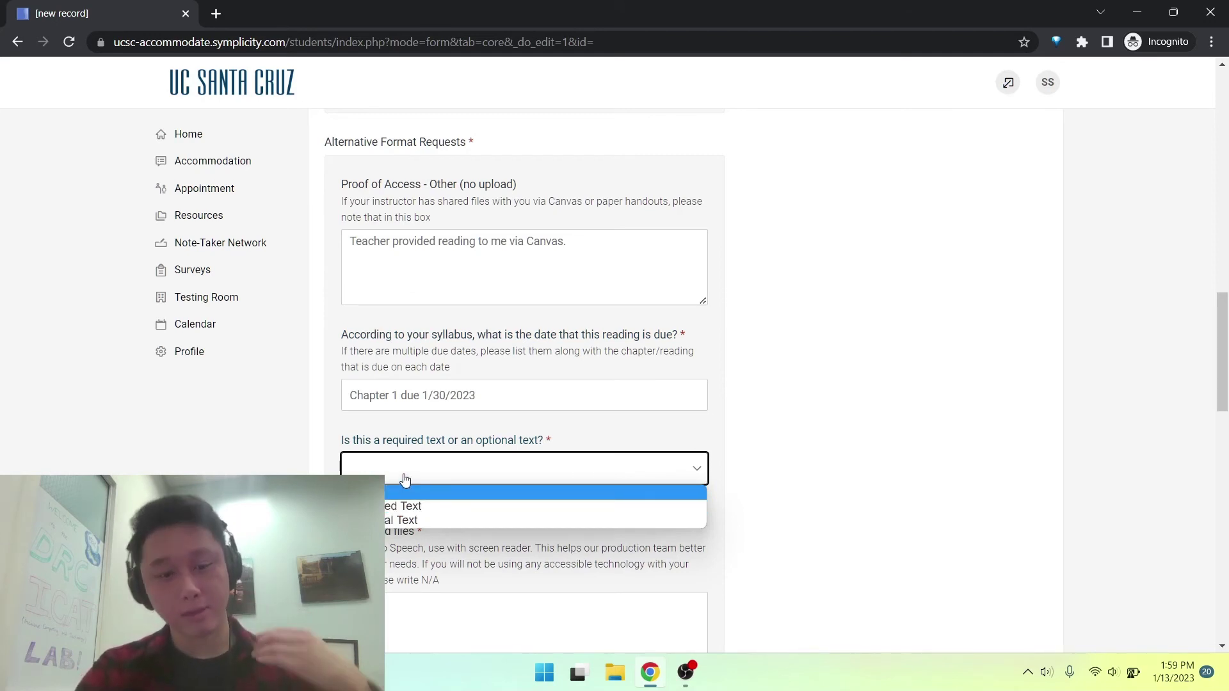
{"action": "left_click", "coordinate": [404, 480]}
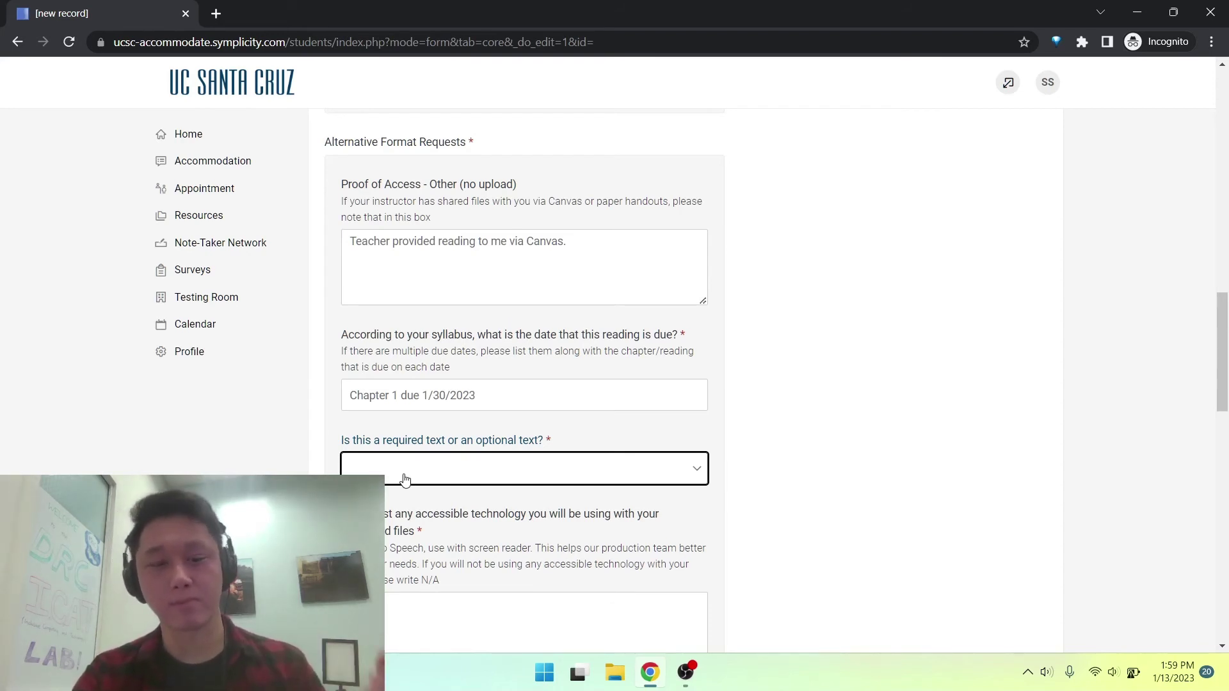
List 'Text to speech' as the accessible technology used.
{"action": "scroll", "coordinate": [406, 486], "scroll_direction": "down", "scroll_amount": 1}
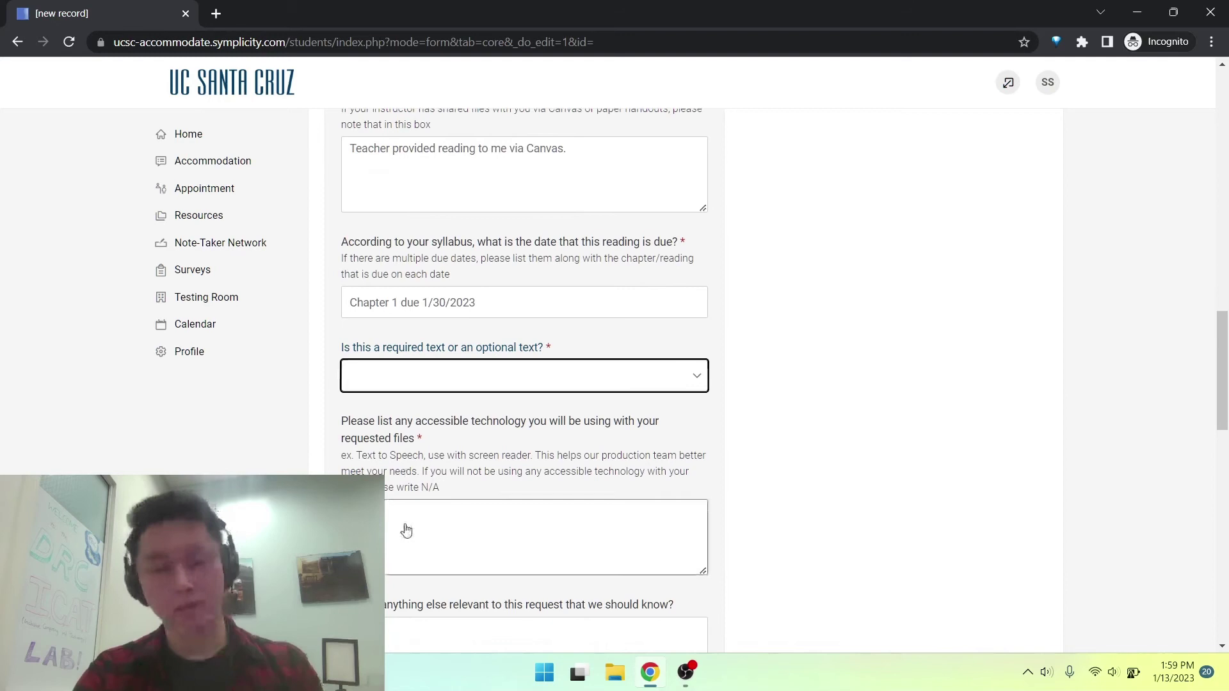
{"action": "left_click", "coordinate": [409, 508]}
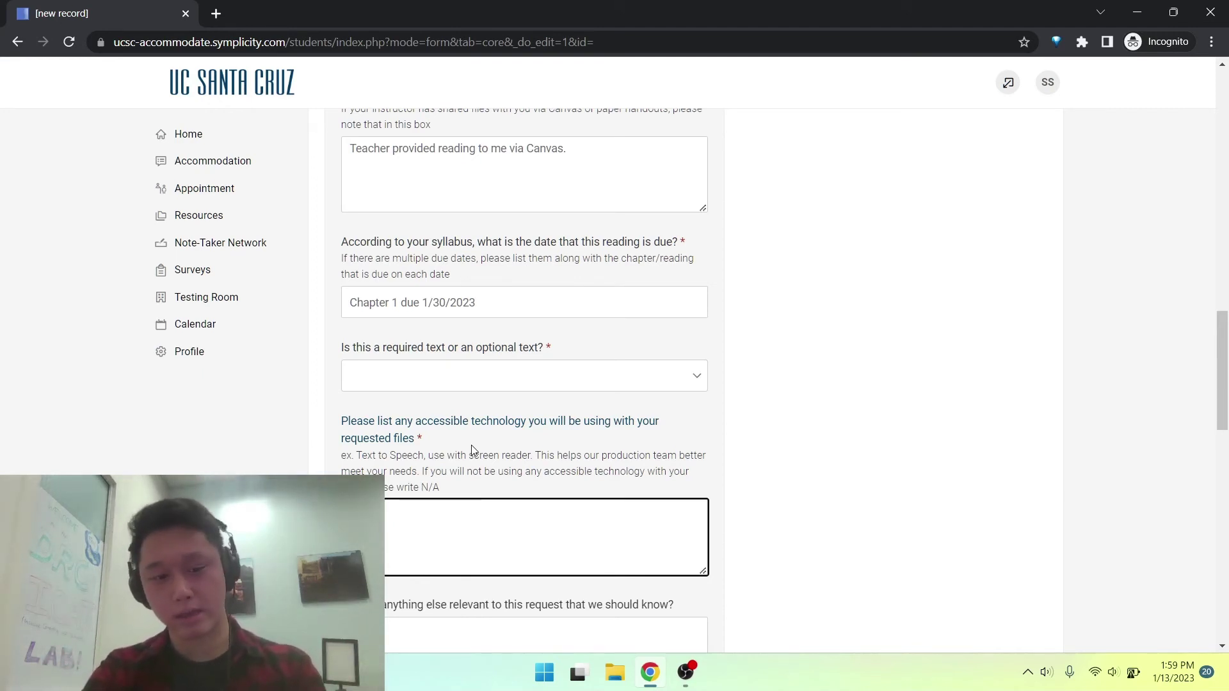
{"action": "type", "text": "sppeech"}
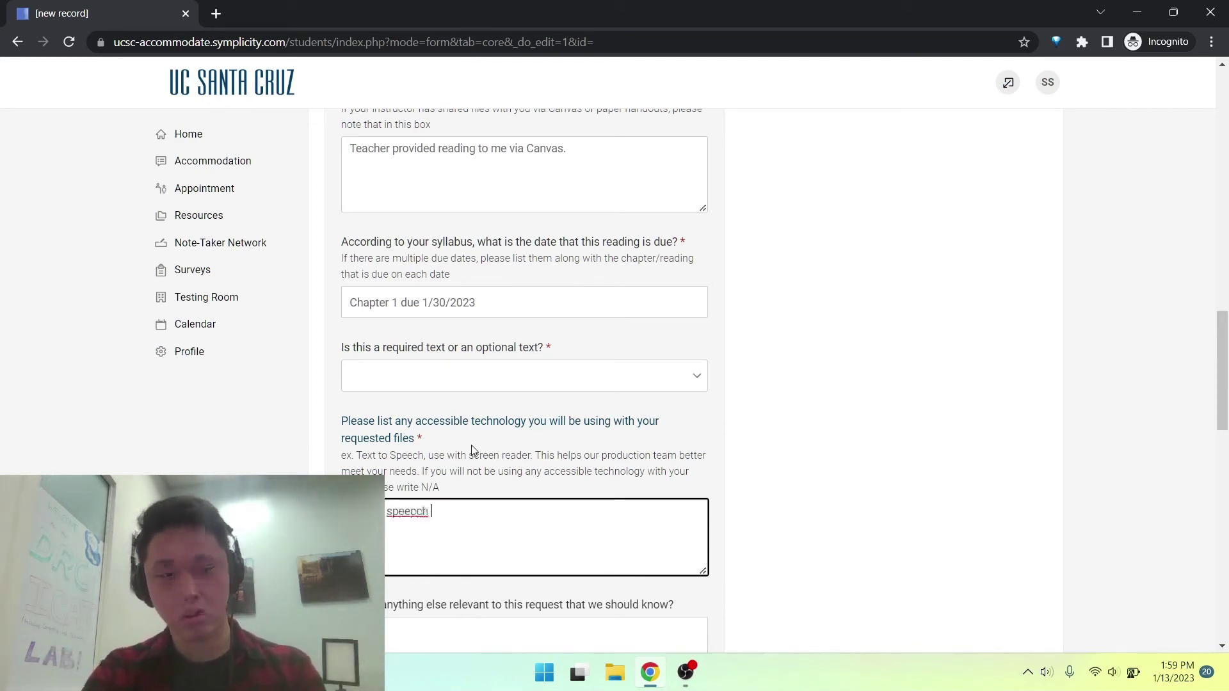
{"action": "key", "text": "BackSpace"}
{"action": "key", "text": "BackSpace"}
{"action": "key", "text": "BackSpace"}
{"action": "key", "text": "BackSpace"}
{"action": "key", "text": "BackSpace"}
{"action": "type", "text": "eech"}
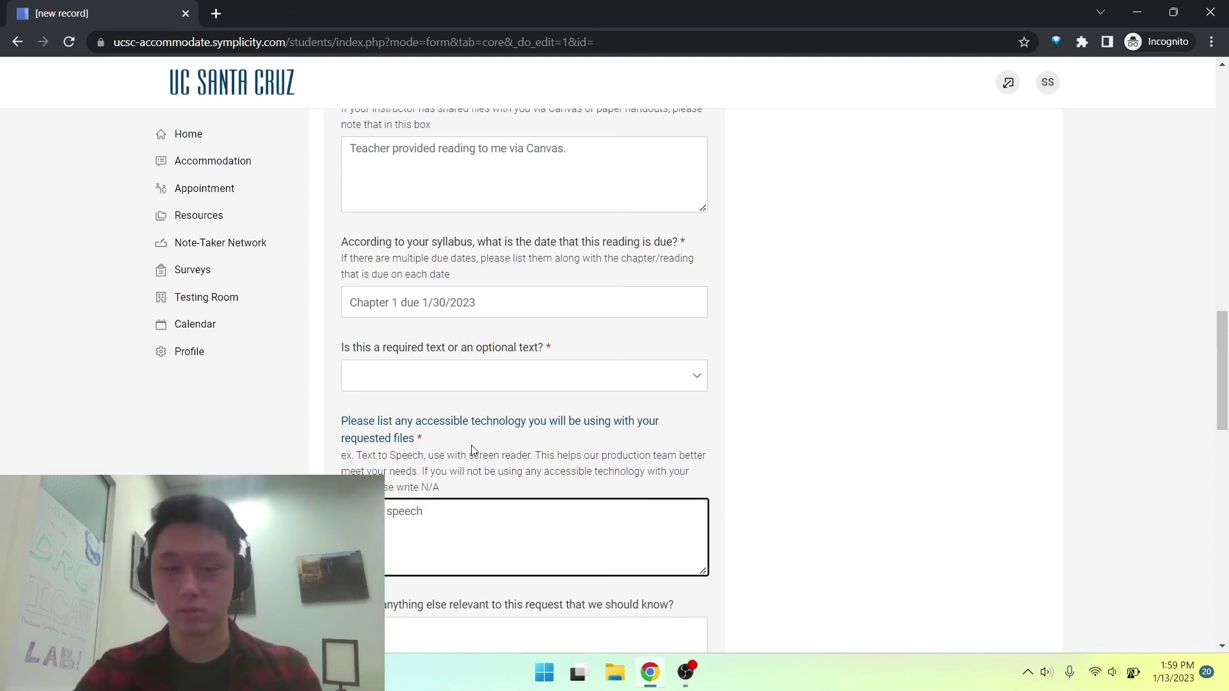
{"action": "scroll", "coordinate": [472, 450], "scroll_direction": "down", "scroll_amount": 3}
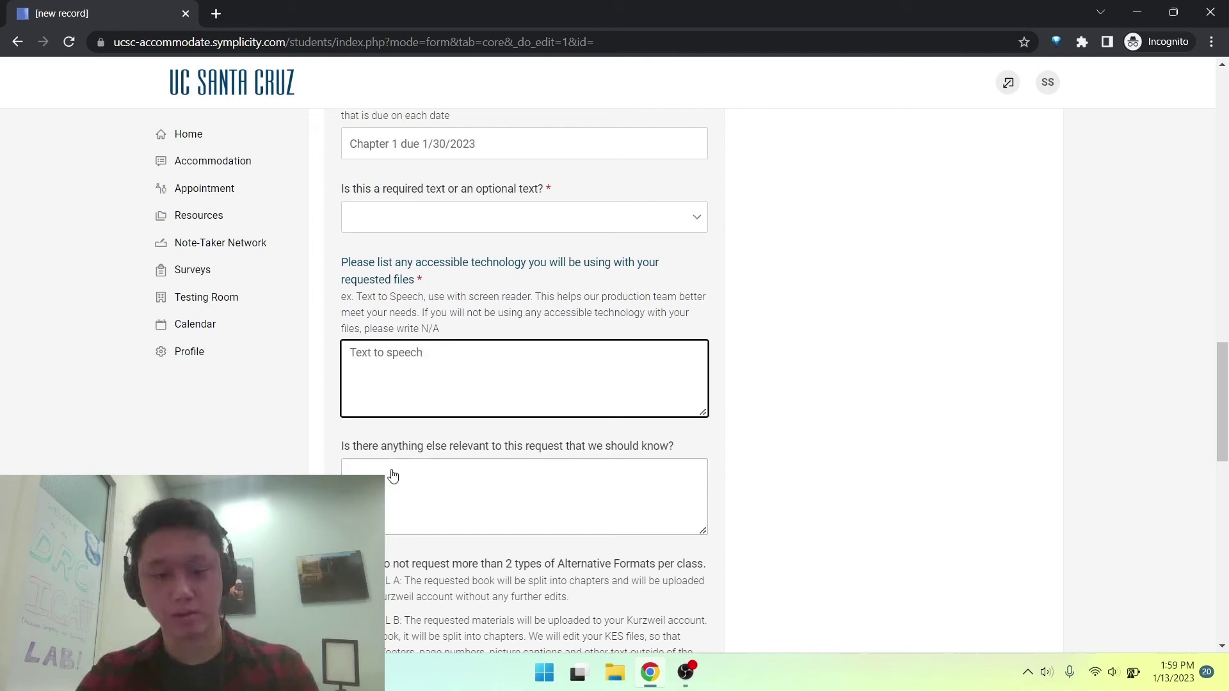
Choose MP3 in the Requested Alternative Format dropdown.
{"action": "scroll", "coordinate": [393, 475], "scroll_direction": "down", "scroll_amount": 5}
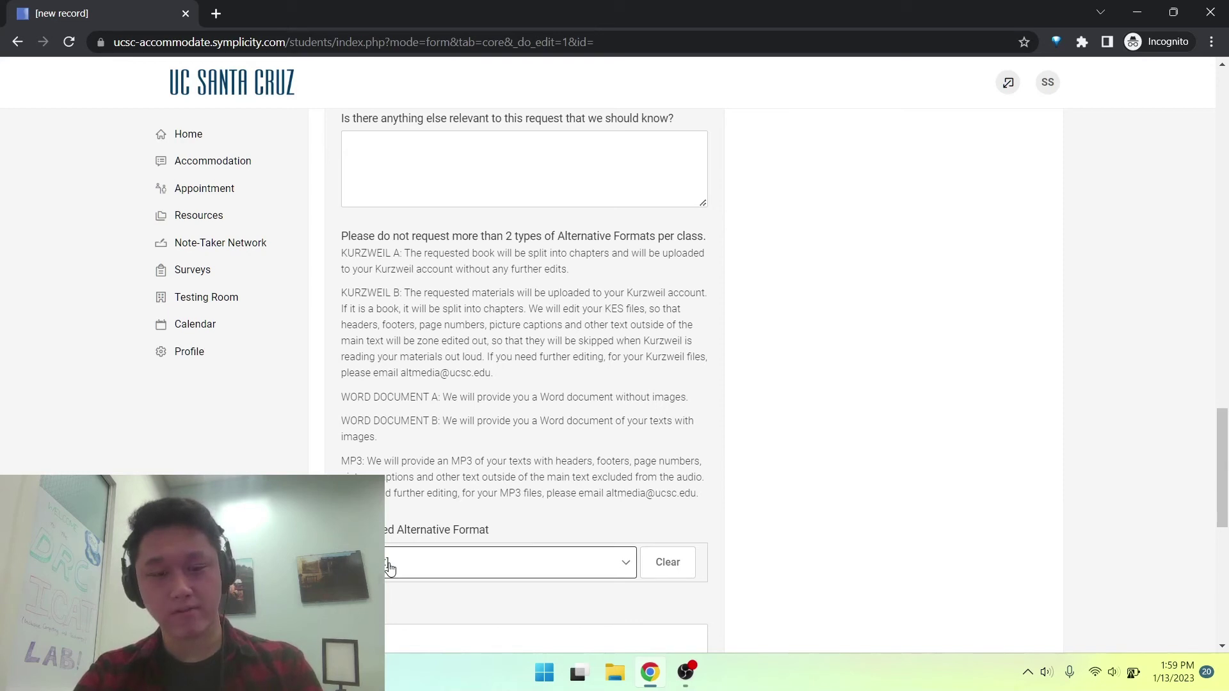
{"action": "left_click", "coordinate": [389, 567]}
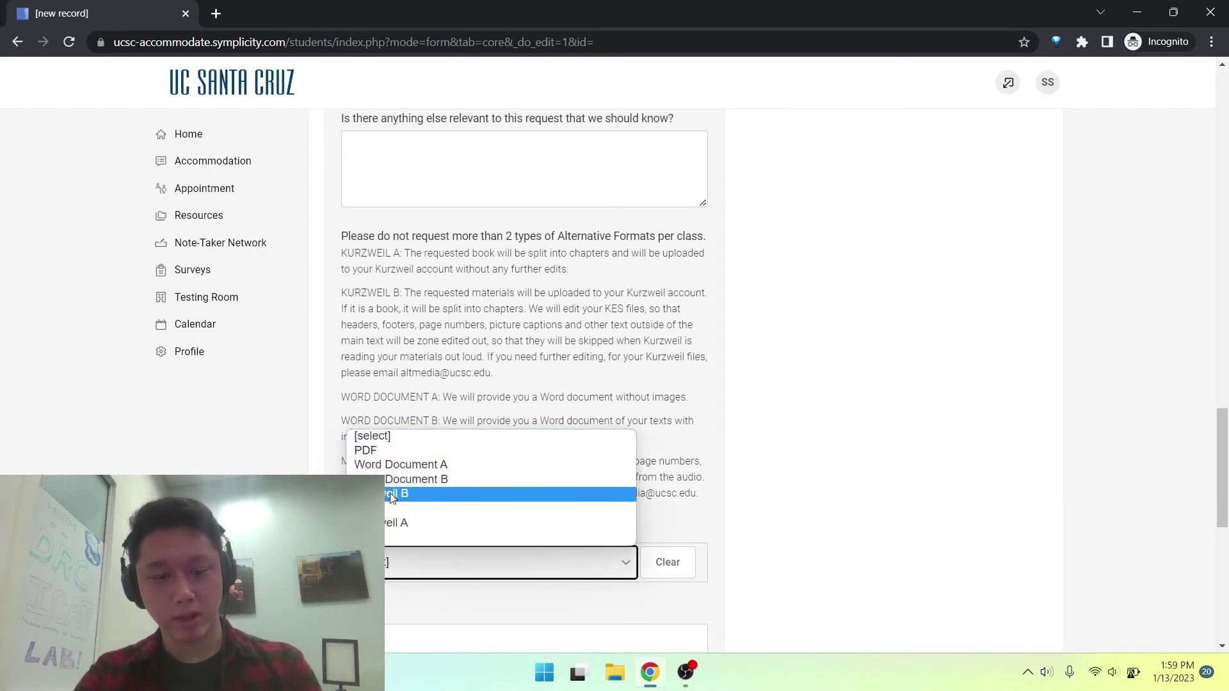
{"action": "left_click", "coordinate": [358, 344]}
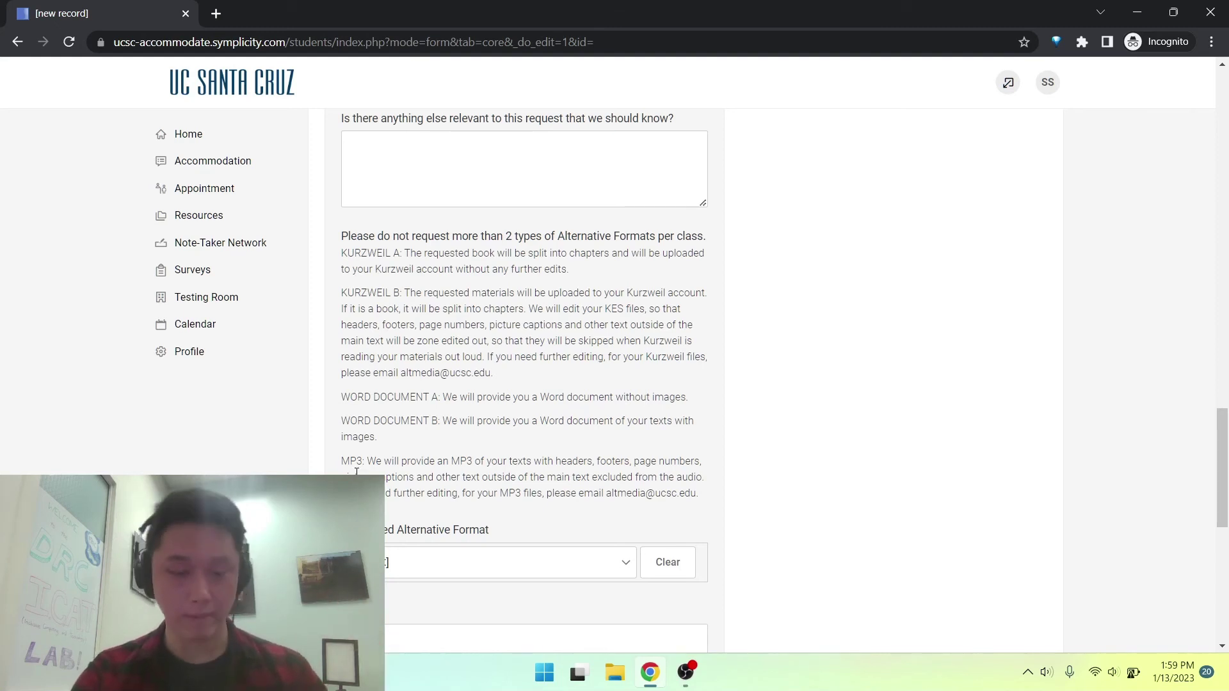
{"action": "scroll", "coordinate": [525, 371], "scroll_direction": "down", "scroll_amount": 1}
{"action": "left_click", "coordinate": [448, 528]}
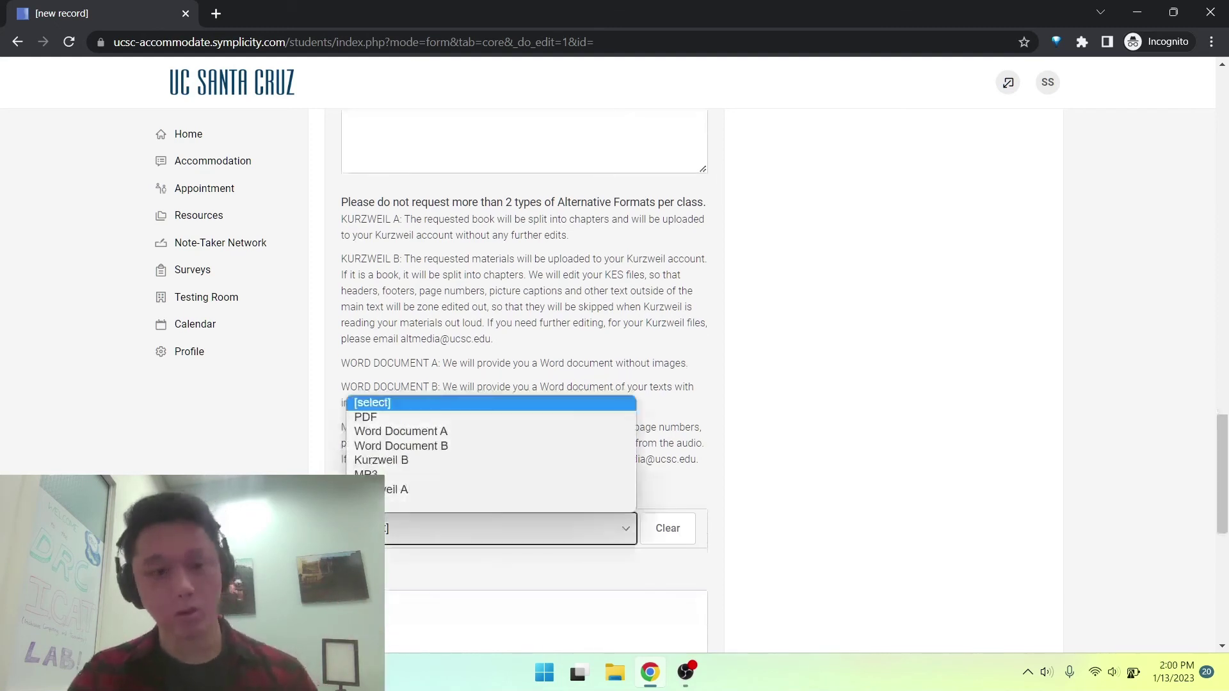
{"action": "left_click", "coordinate": [378, 474]}
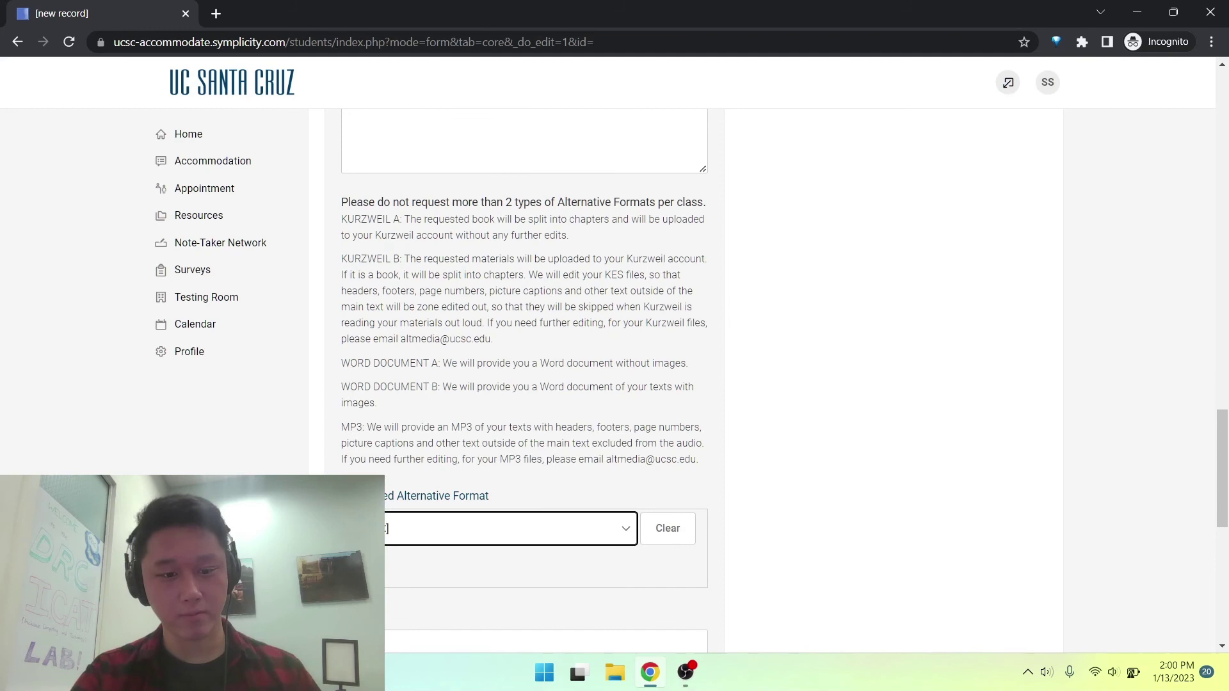
{"action": "scroll", "coordinate": [378, 474], "scroll_direction": "down", "scroll_amount": 3}
{"action": "scroll", "coordinate": [525, 380], "scroll_direction": "down", "scroll_amount": 4}
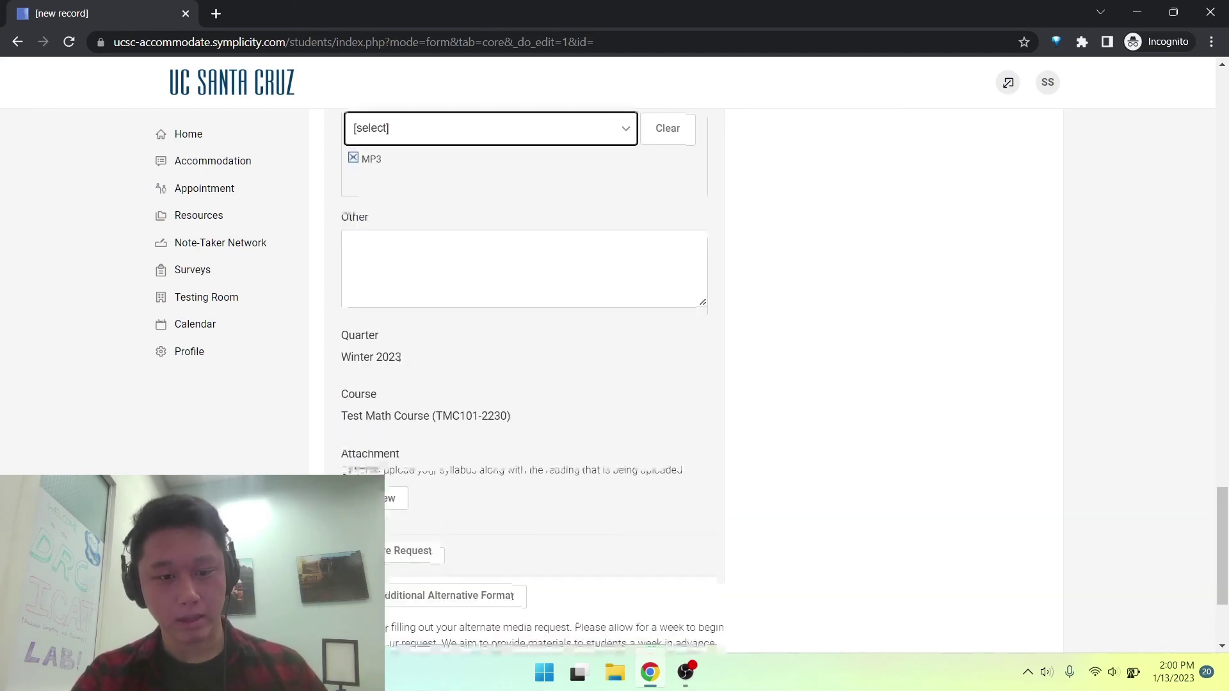